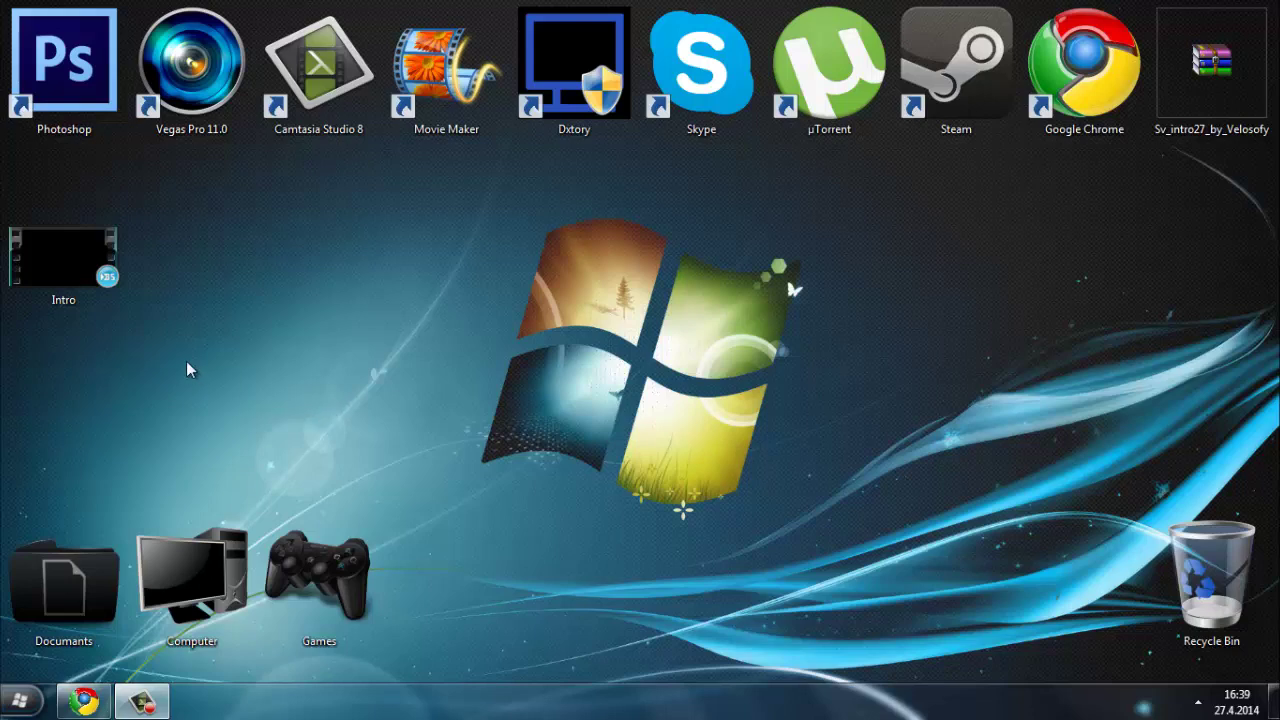
Play the finished Intro video from the desktop and close the player.
double_click(39, 241)
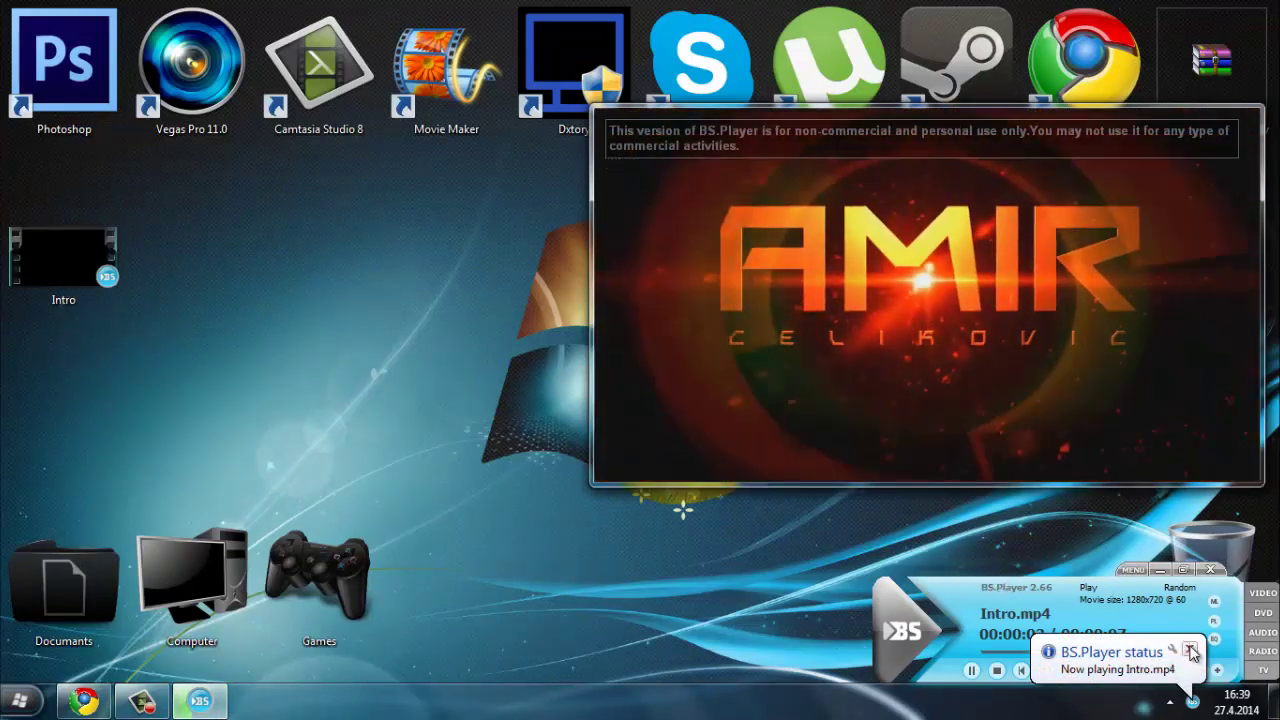
click(1210, 572)
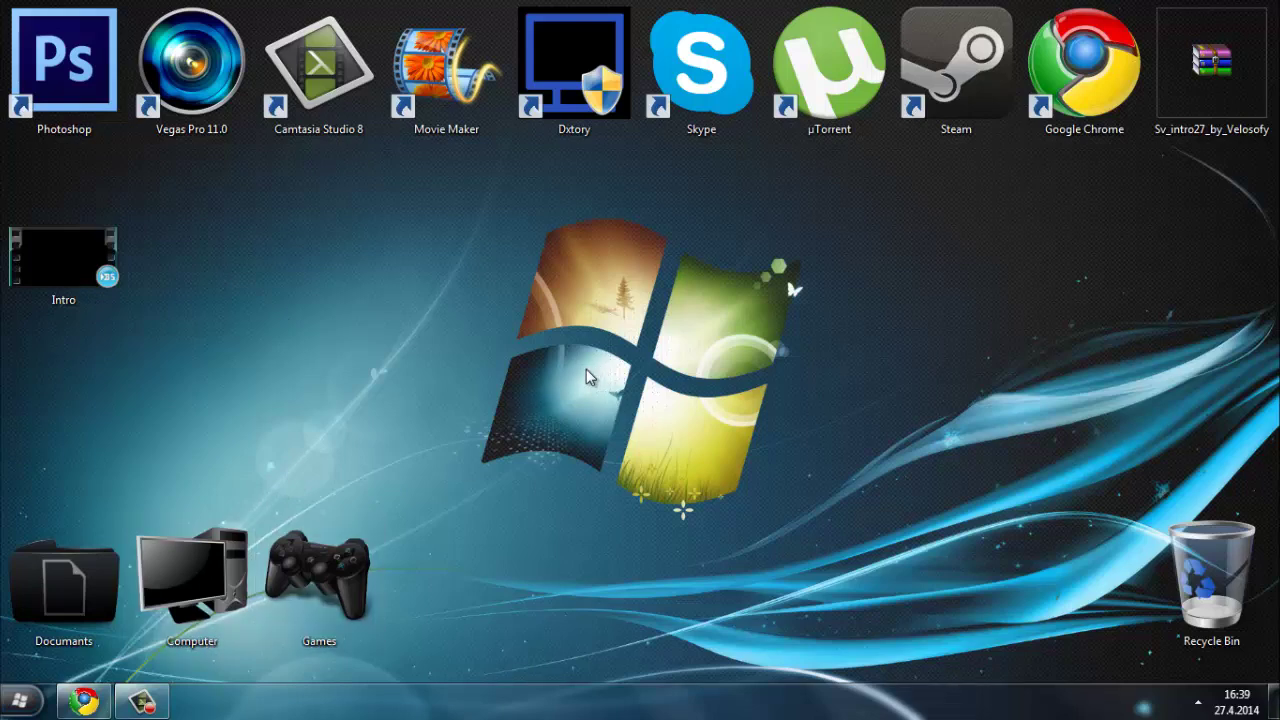
mouse_move(90, 713)
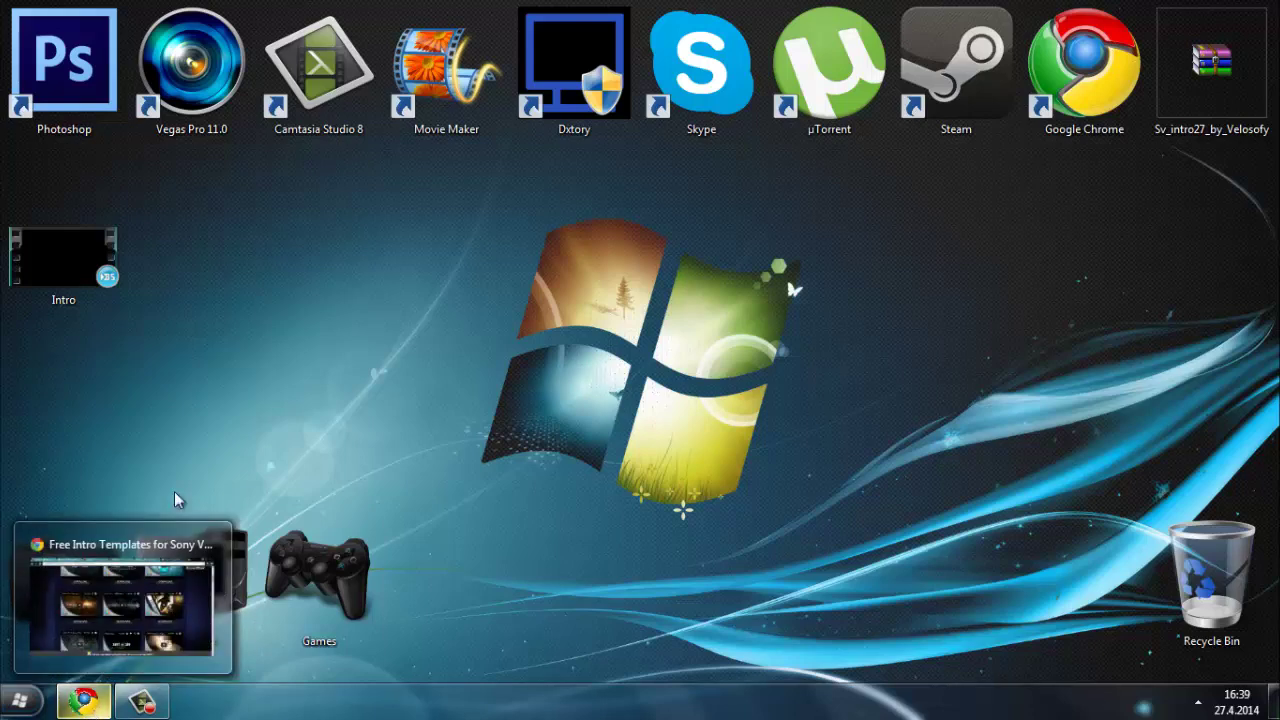
click(188, 80)
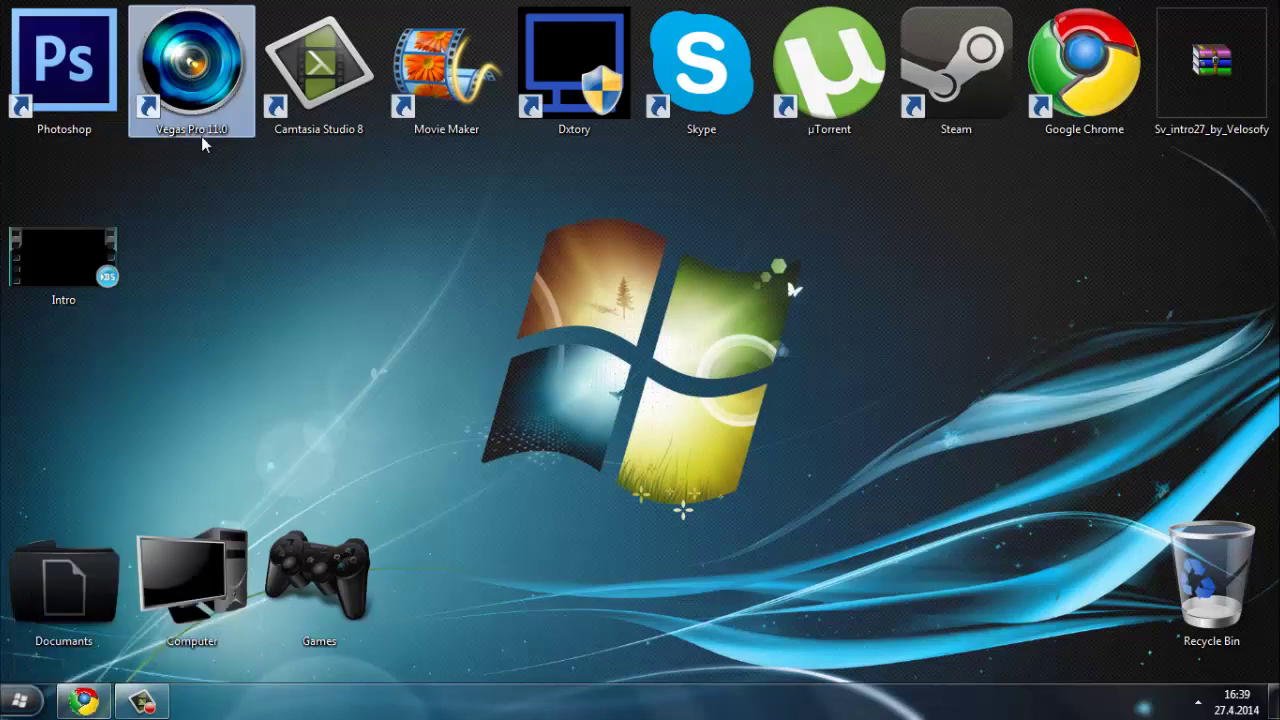
click(258, 273)
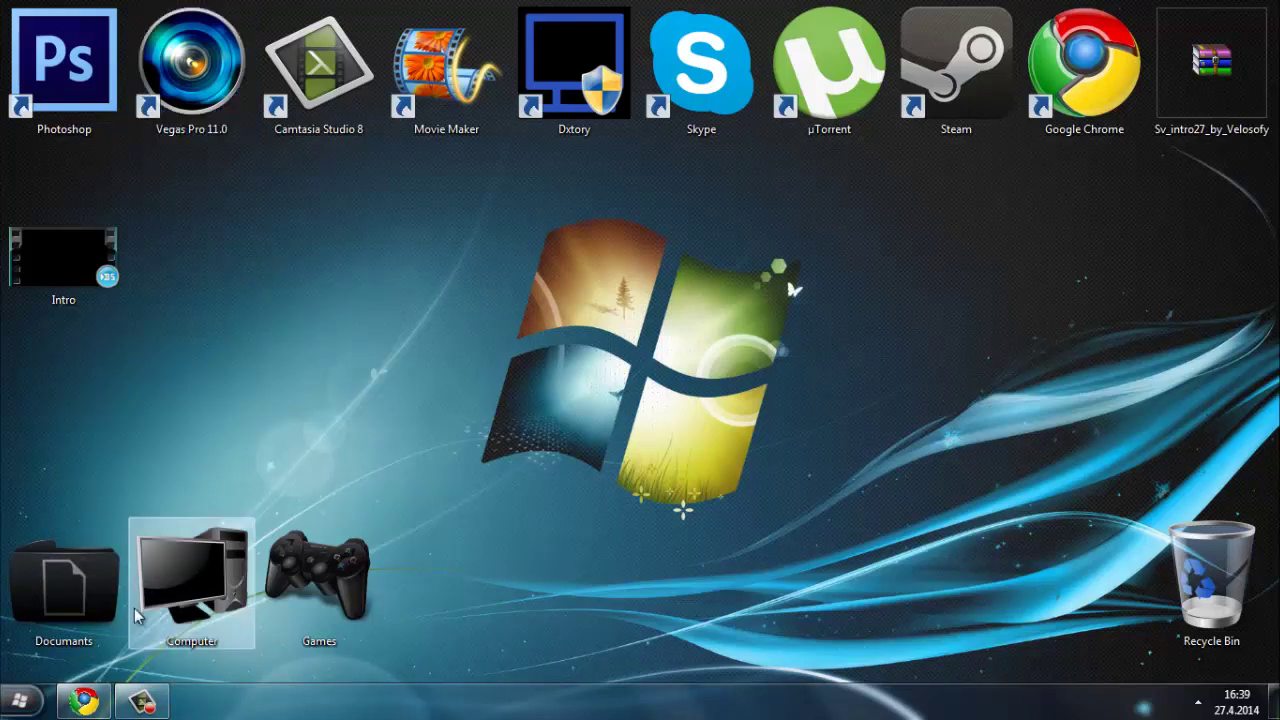
Switch to the browser and examine the intro templates on the Velosofy channel and the RavenProDesign site.
click(86, 702)
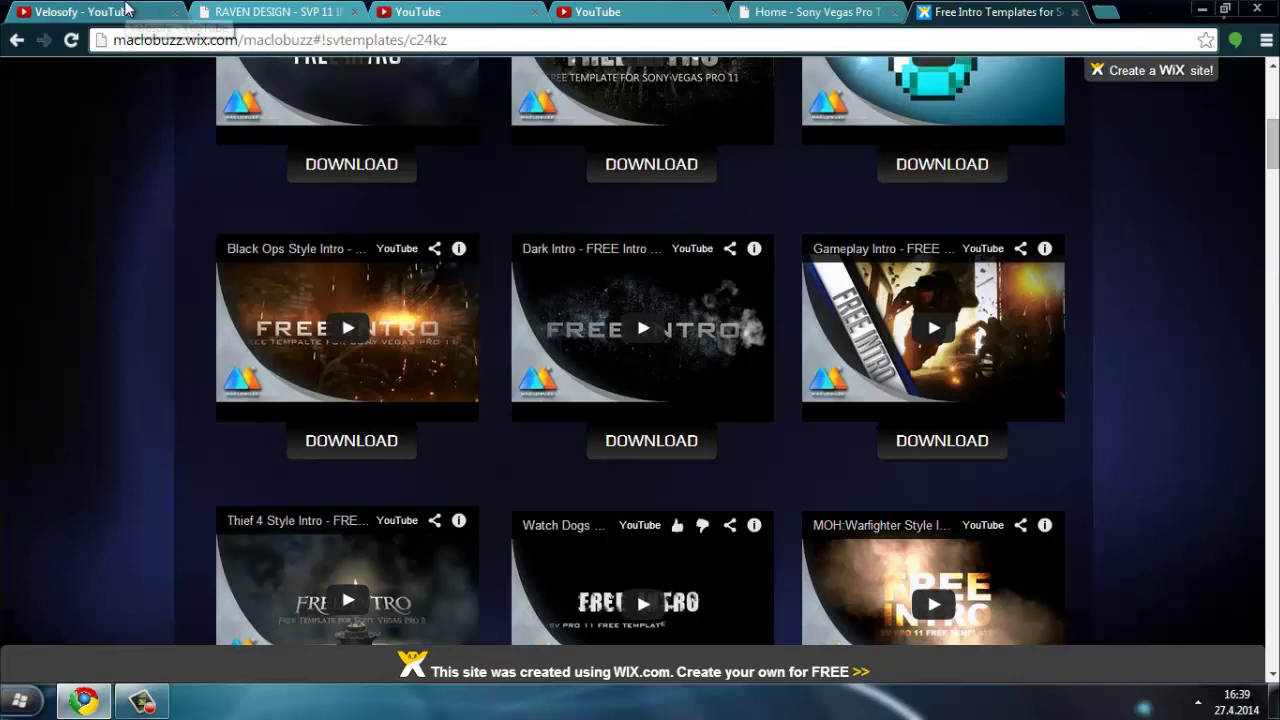
click(128, 8)
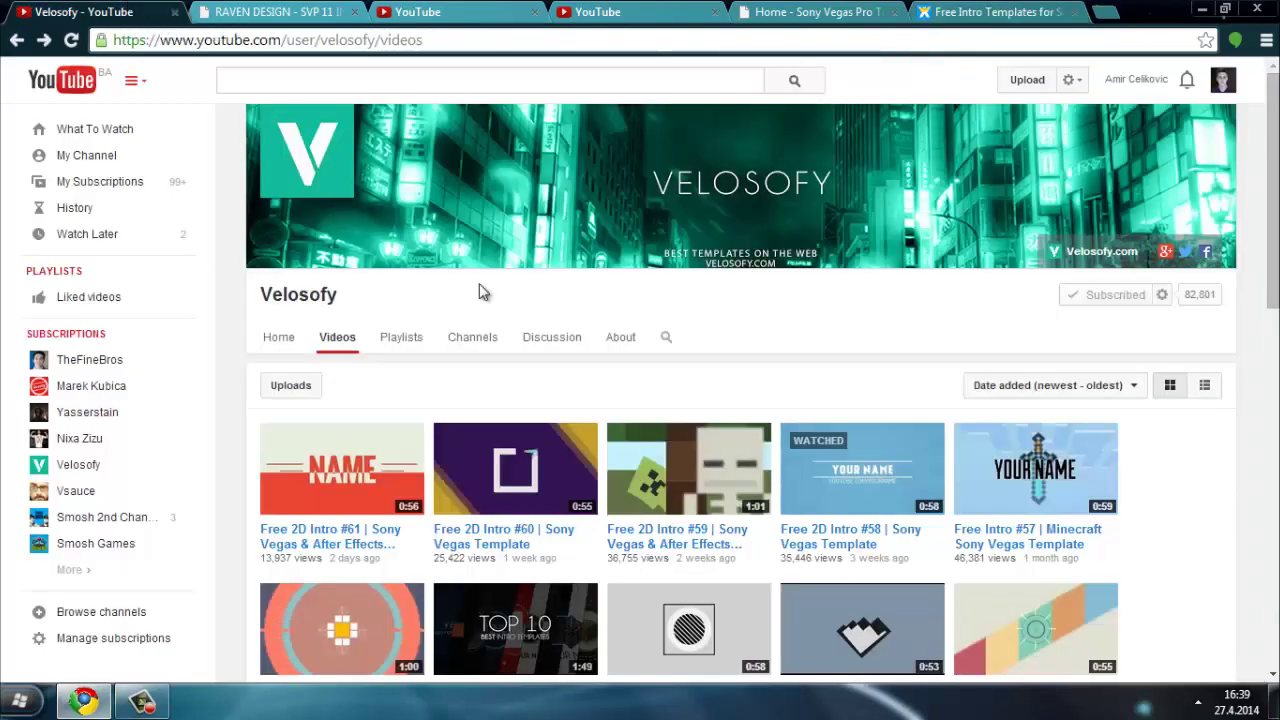
scroll(486, 293, down, 1)
scroll(741, 396, down, 2)
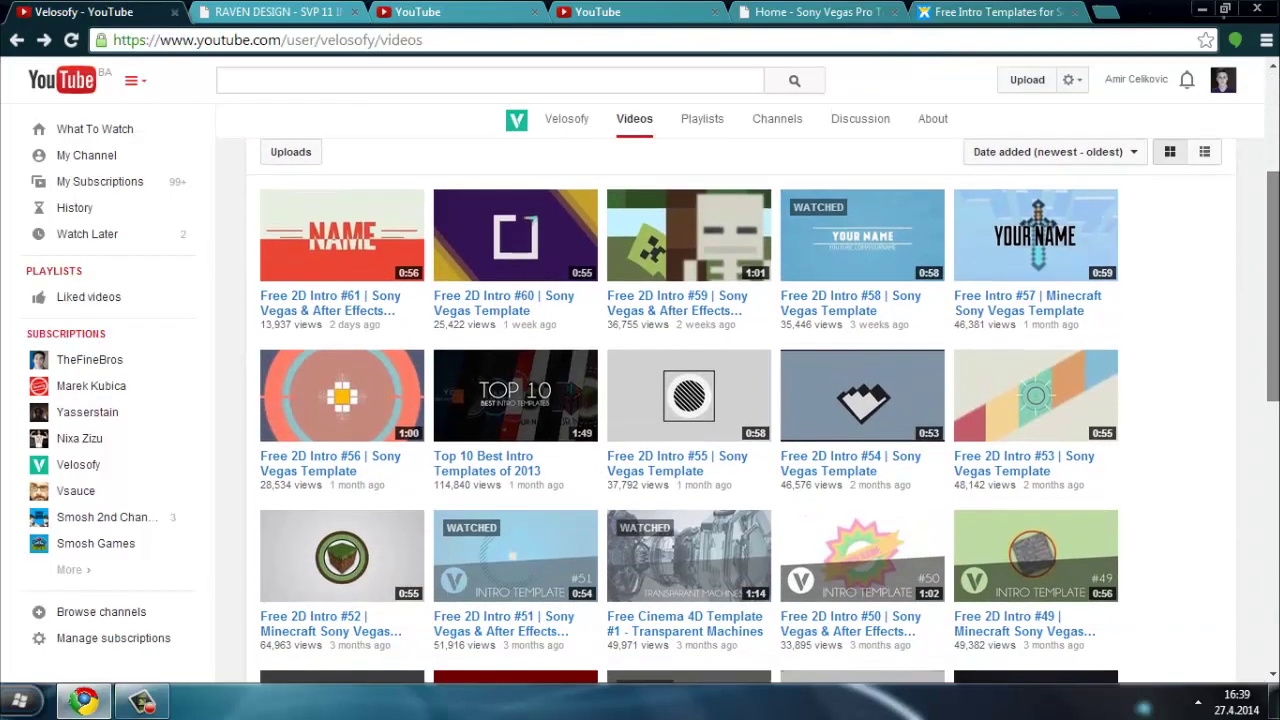
scroll(690, 195, up, 3)
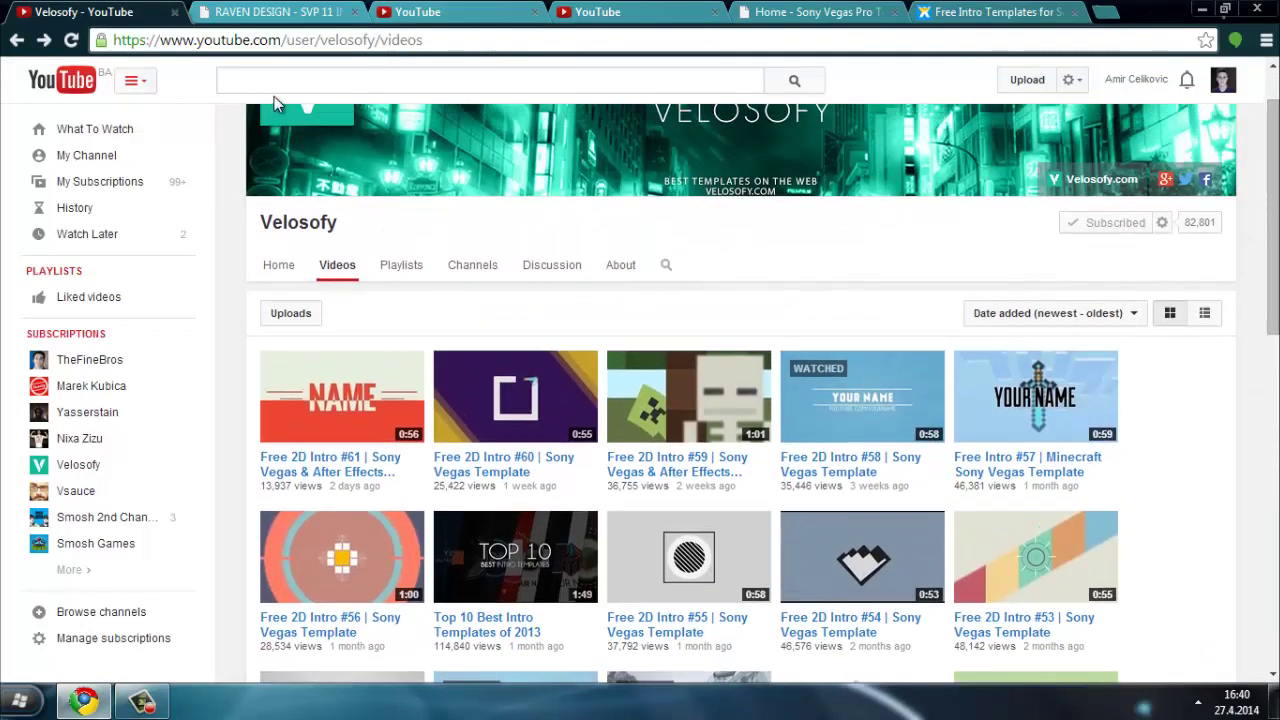
click(280, 12)
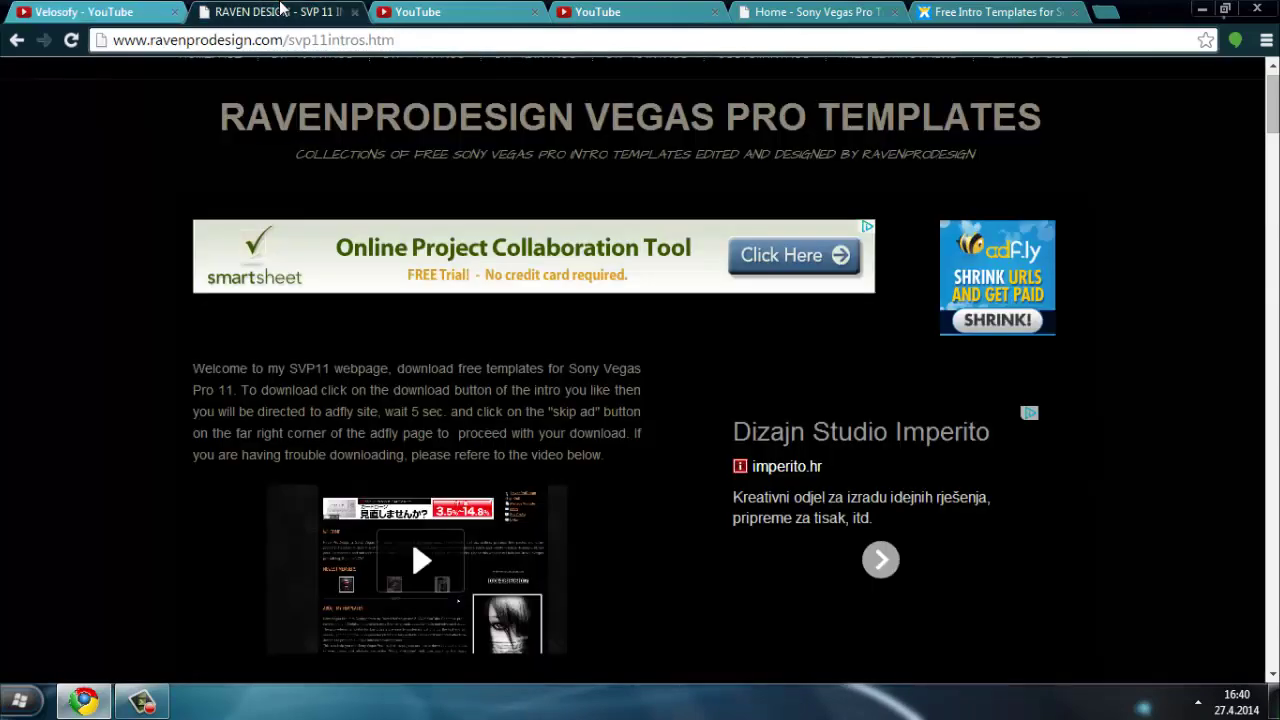
scroll(496, 286, down, 5)
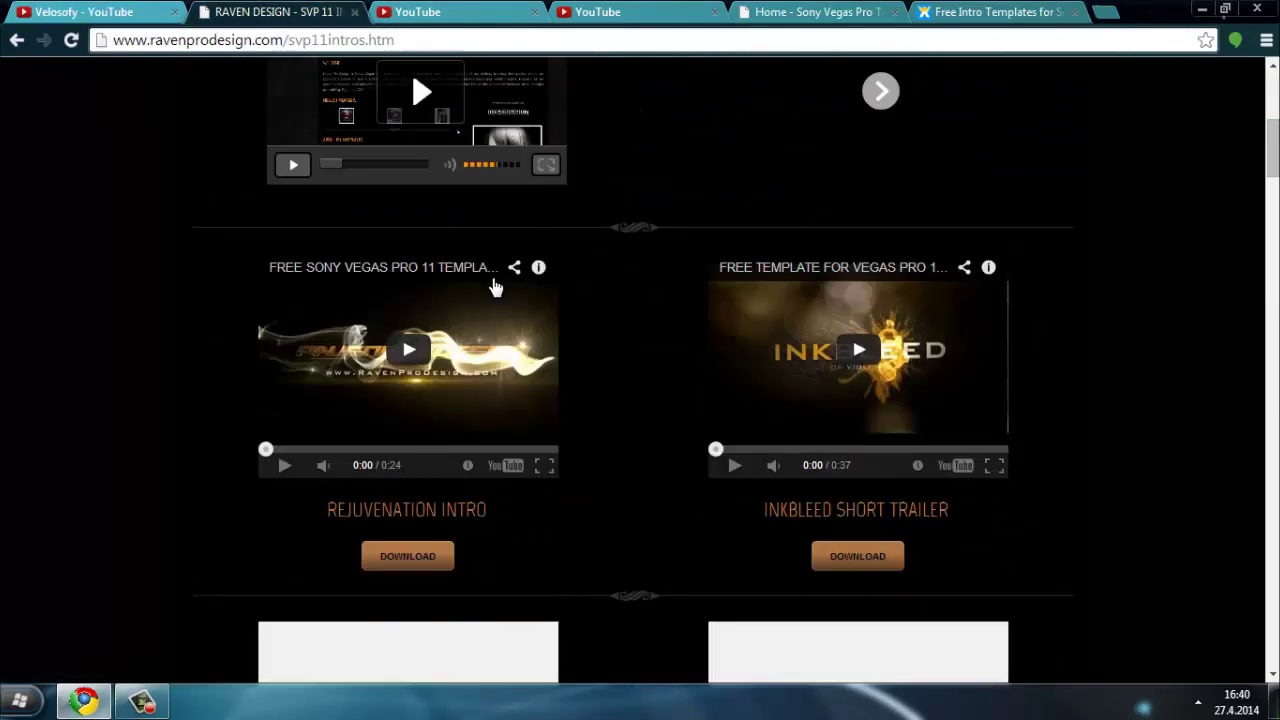
scroll(500, 286, down, 2)
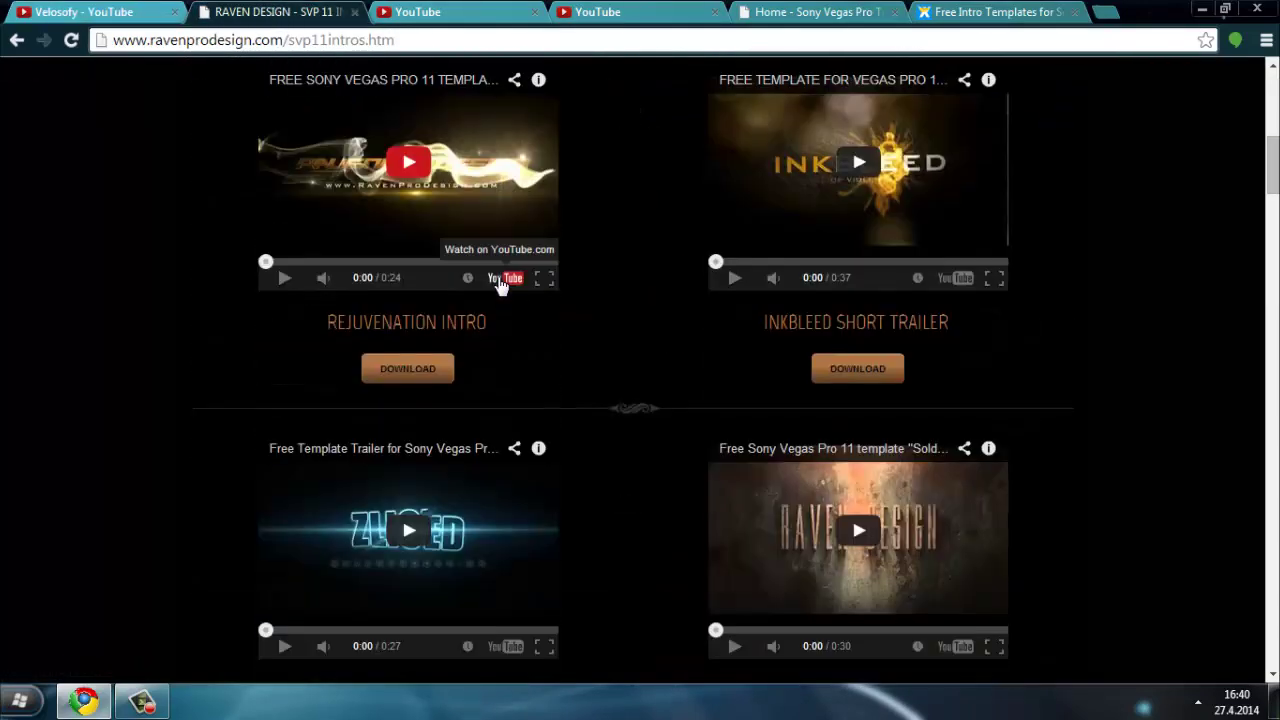
scroll(502, 278, up, 4)
Look through the uploads of the other two open YouTube channels for Sony Vegas intro templates.
click(430, 12)
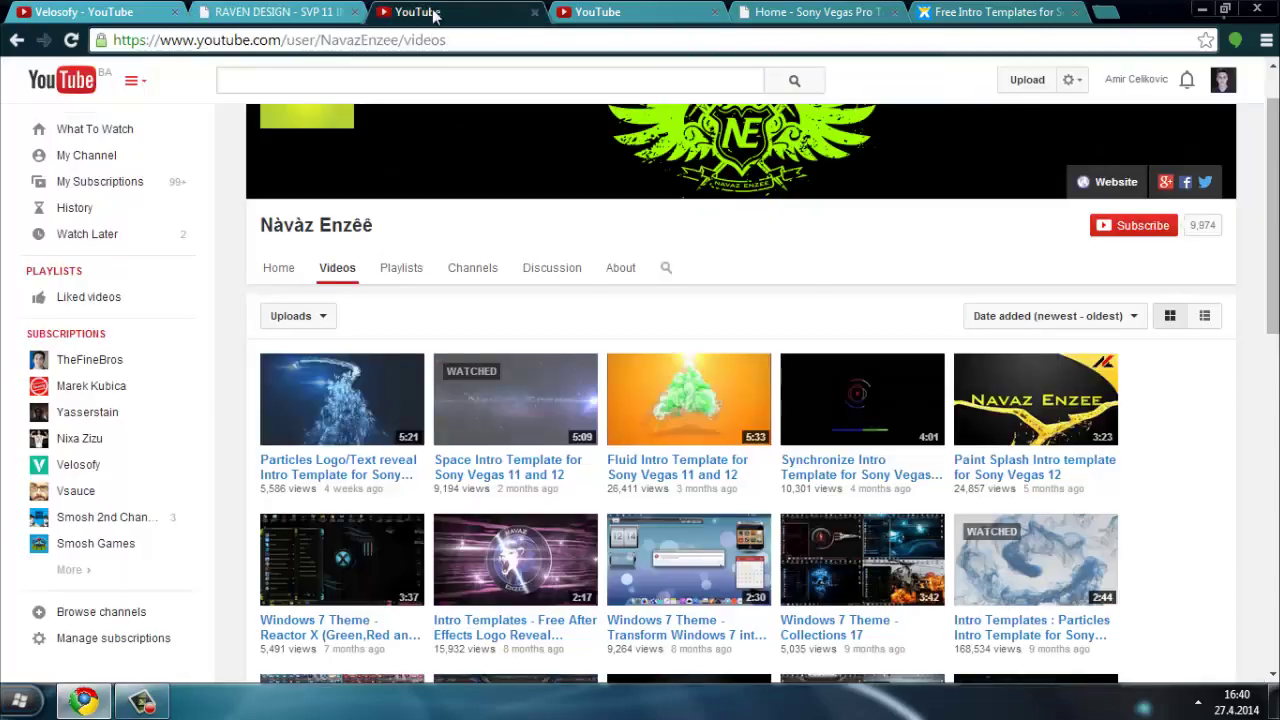
scroll(517, 290, down, 2)
scroll(666, 300, down, 3)
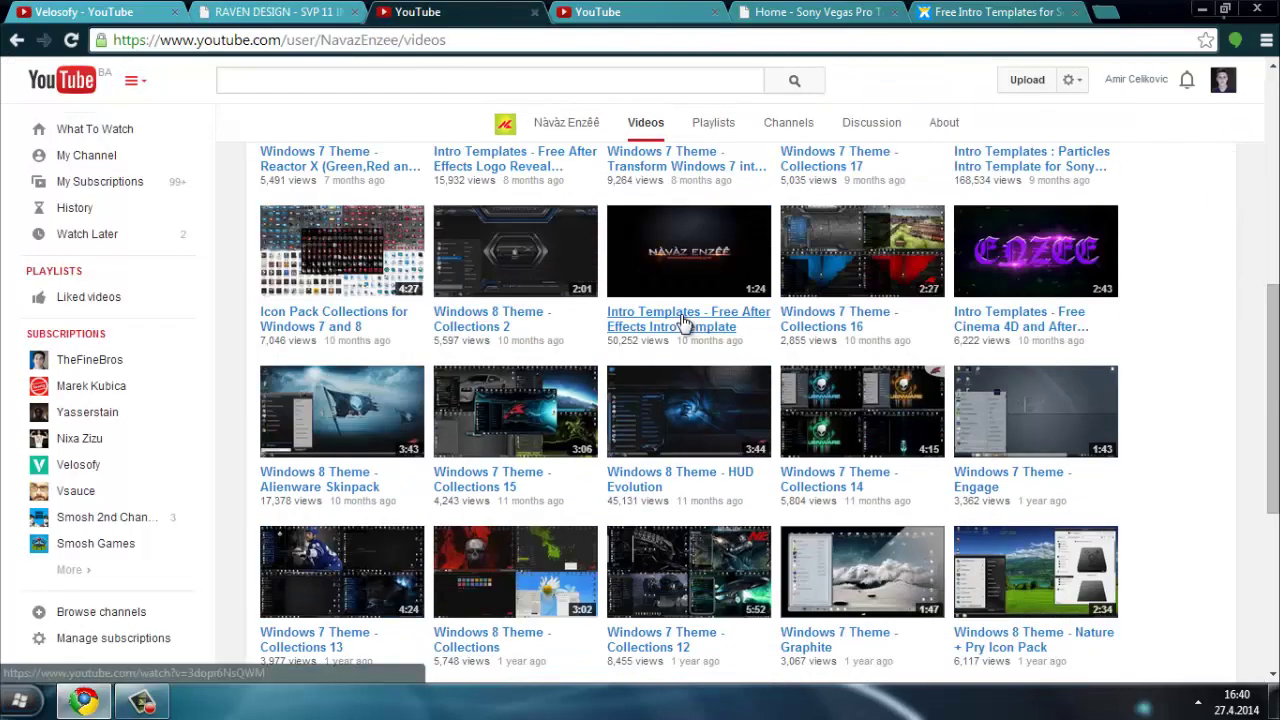
scroll(640, 240, up, 5)
click(605, 12)
scroll(610, 212, down, 15)
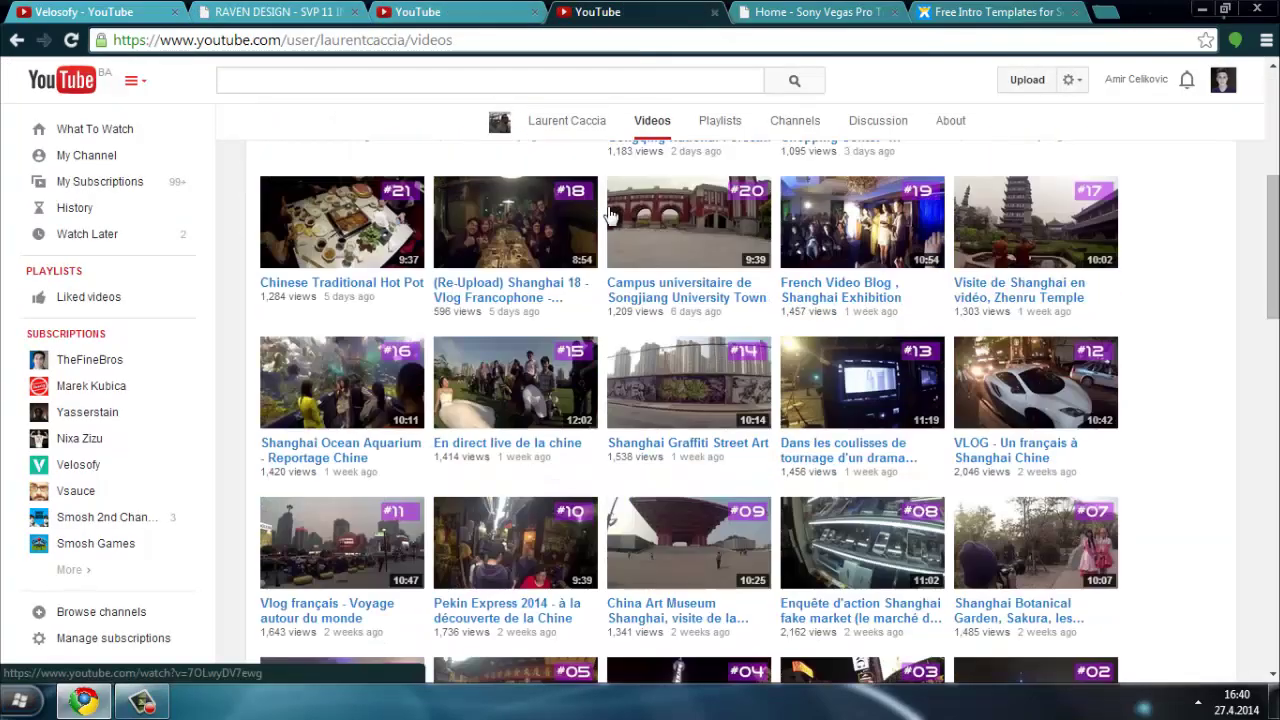
scroll(612, 215, down, 2)
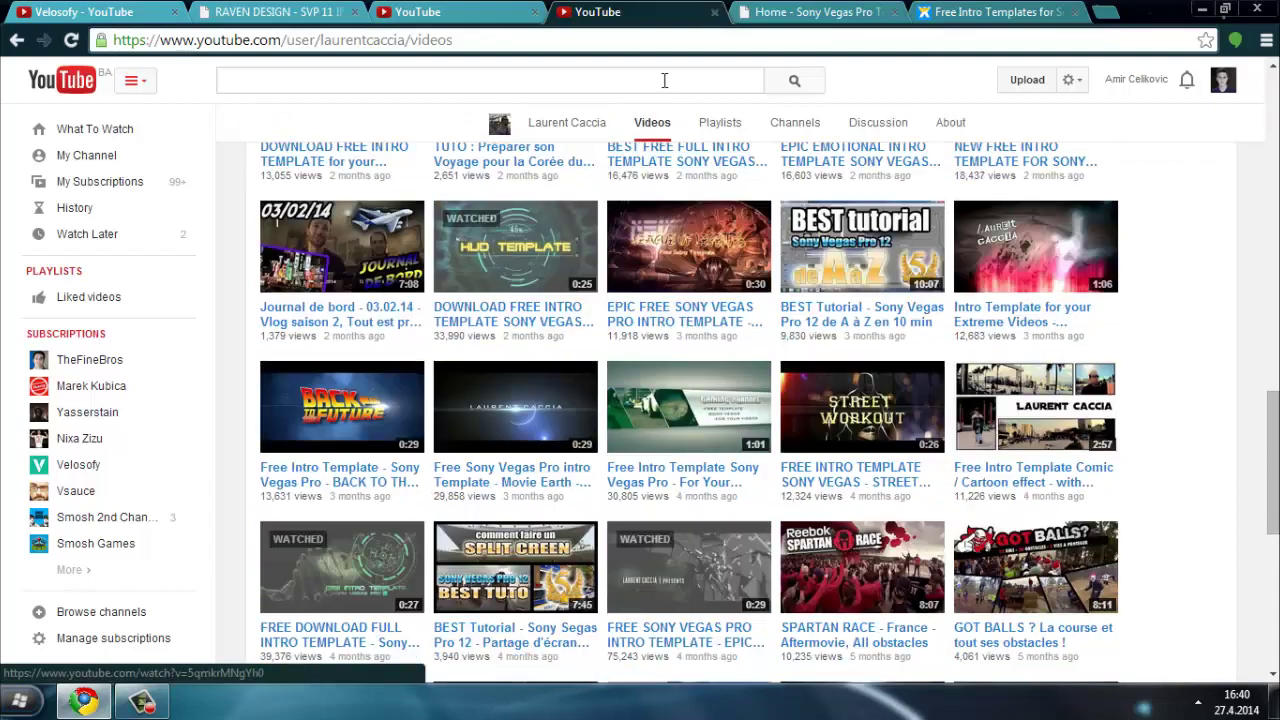
Examine the templates on the Sony Vegas Pro Templates and MacLobuzz sites, return to the Velosofy channel, and minimize the browser.
click(805, 12)
scroll(711, 330, down, 15)
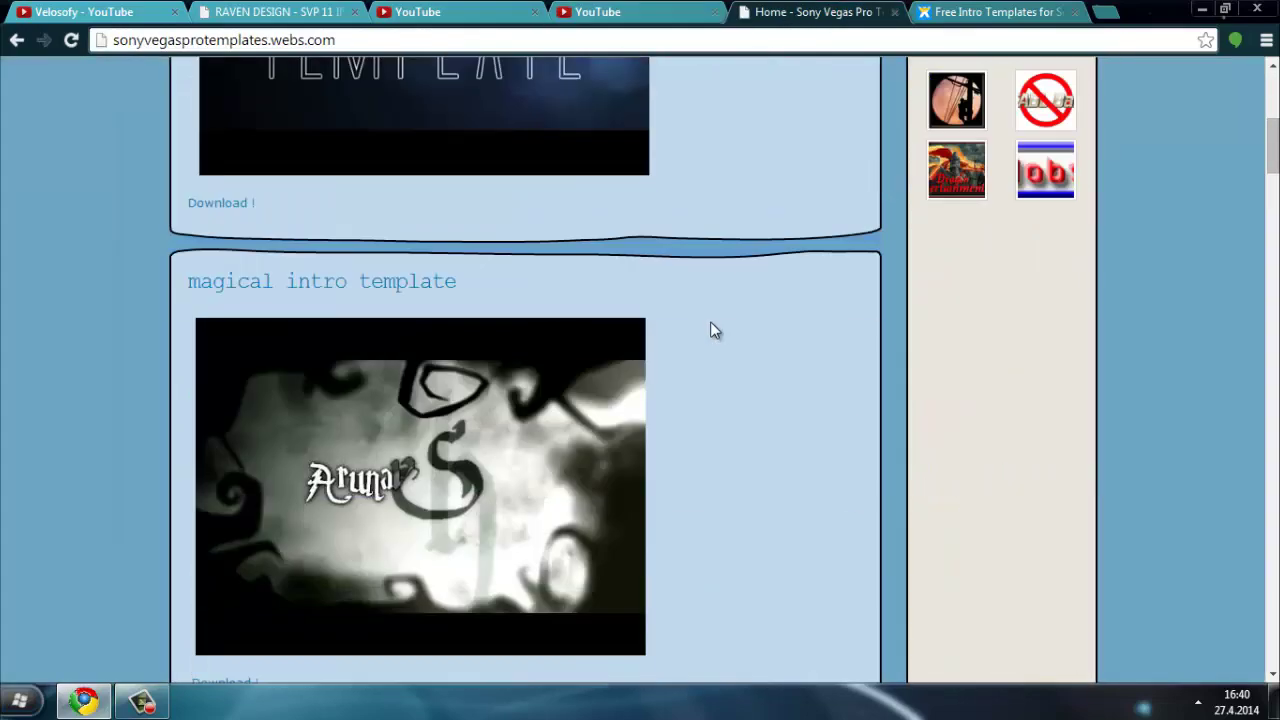
scroll(712, 325, up, 15)
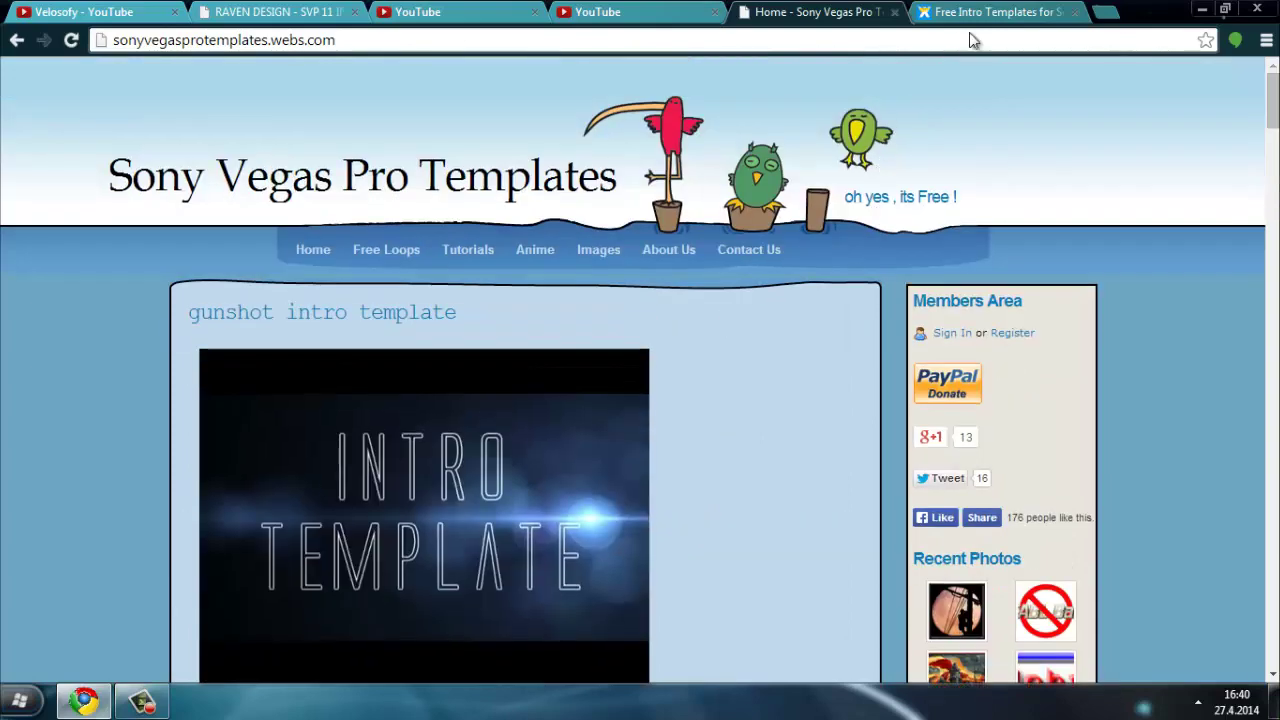
click(995, 12)
scroll(770, 354, down, 5)
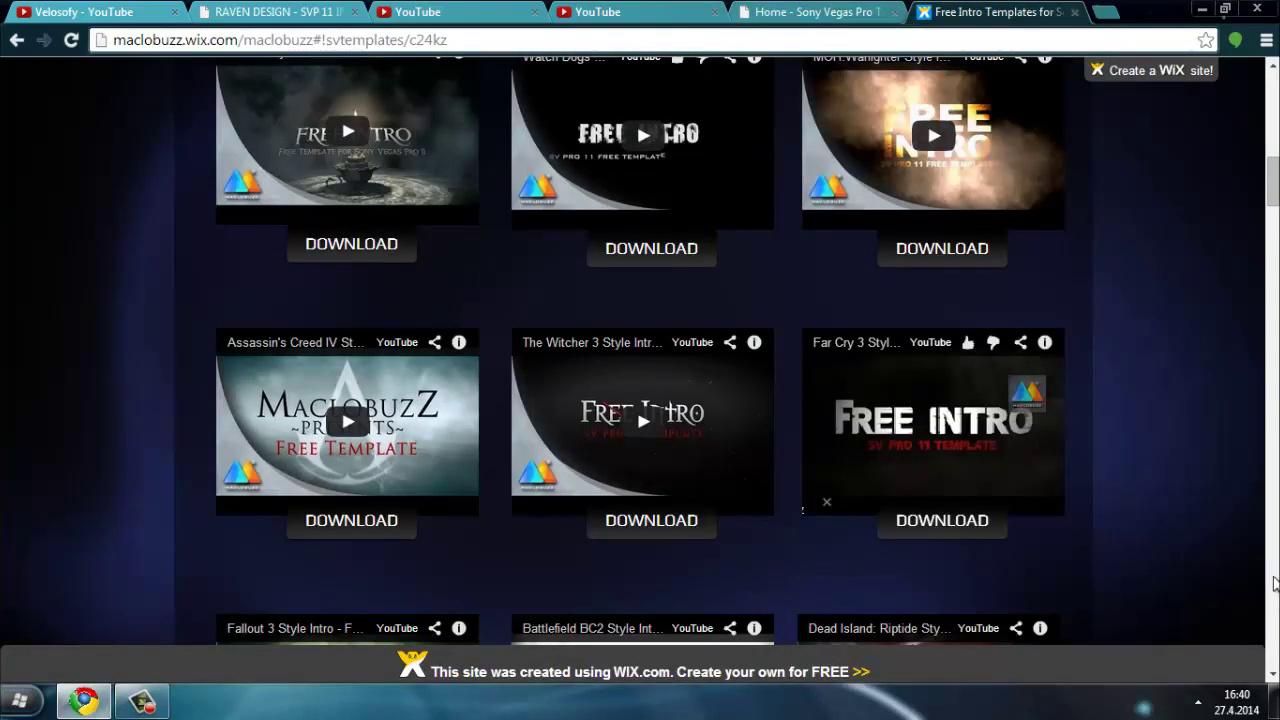
scroll(1050, 383, up, 11)
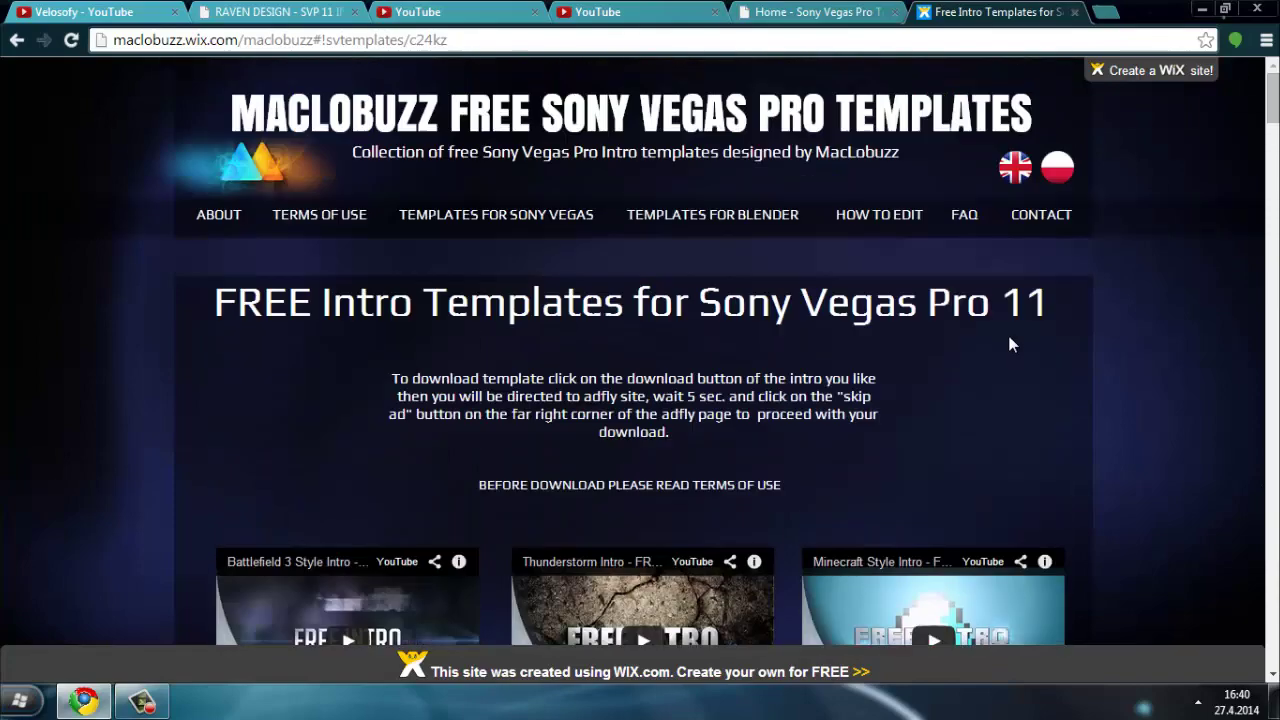
click(85, 12)
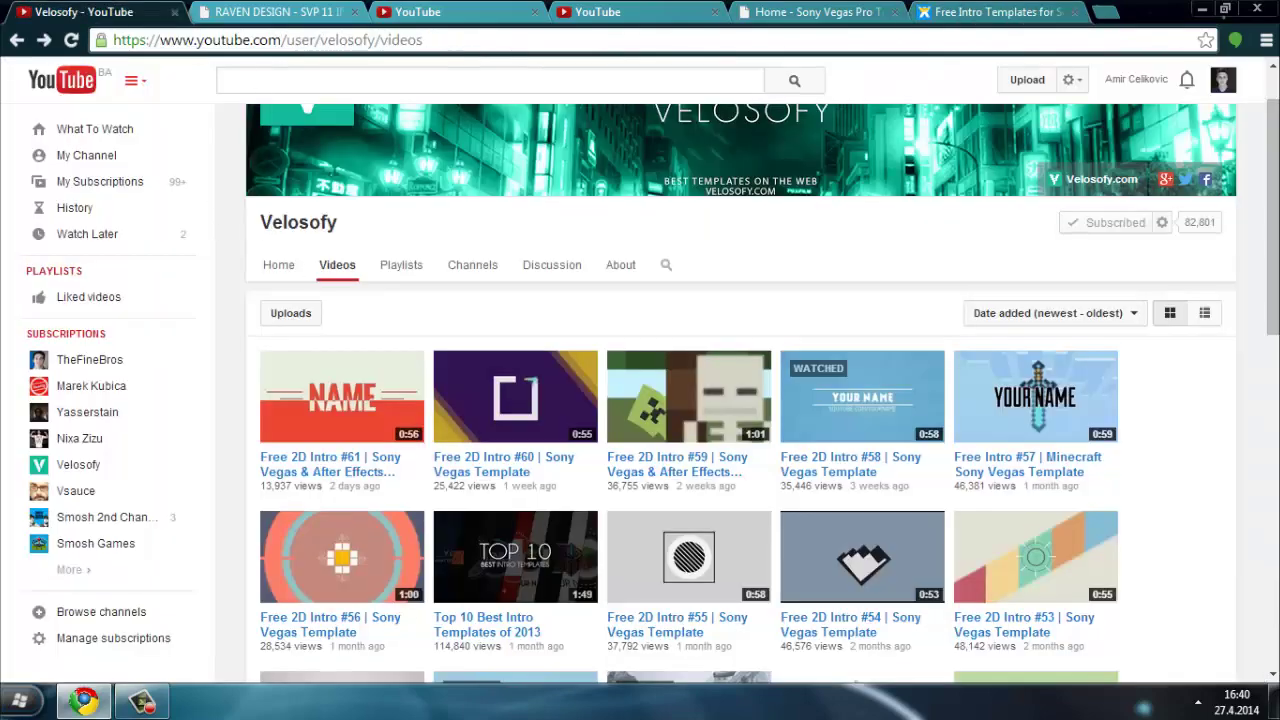
click(1201, 9)
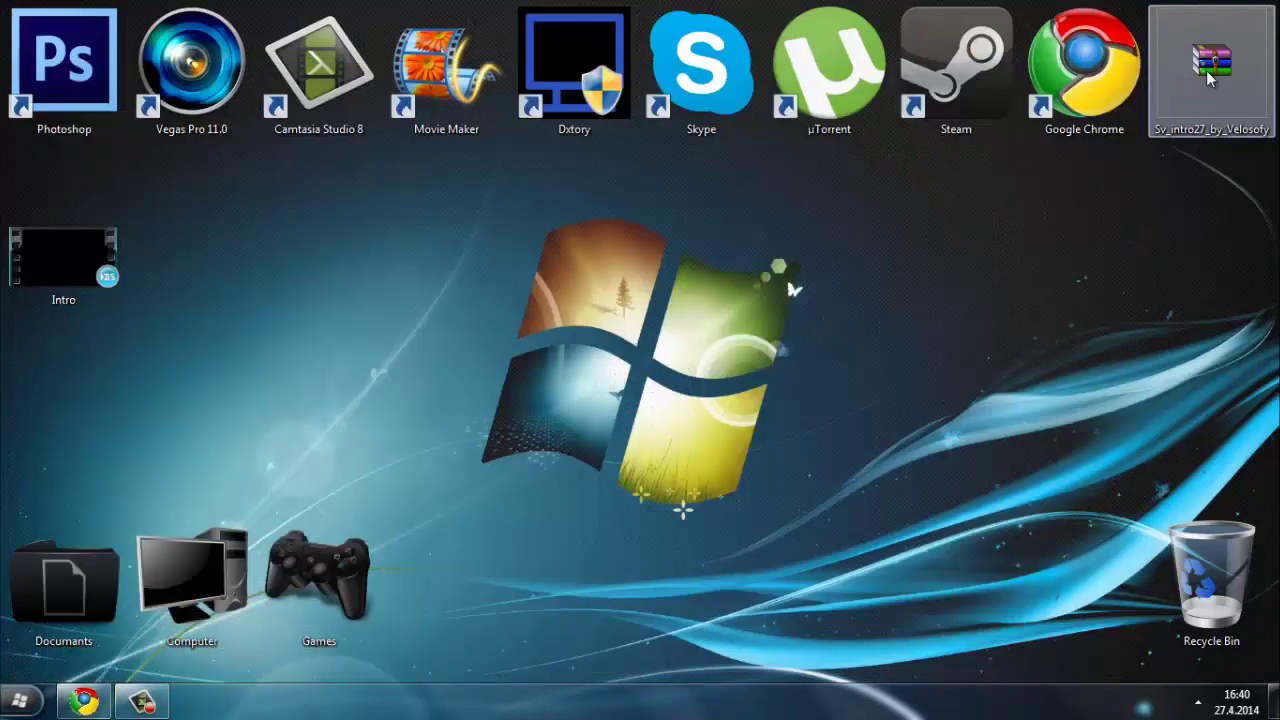
Extract the 2dintro27 folder from the Sv_intro27_by_Velosofy archive to the desktop and close the archive.
double_click(1206, 70)
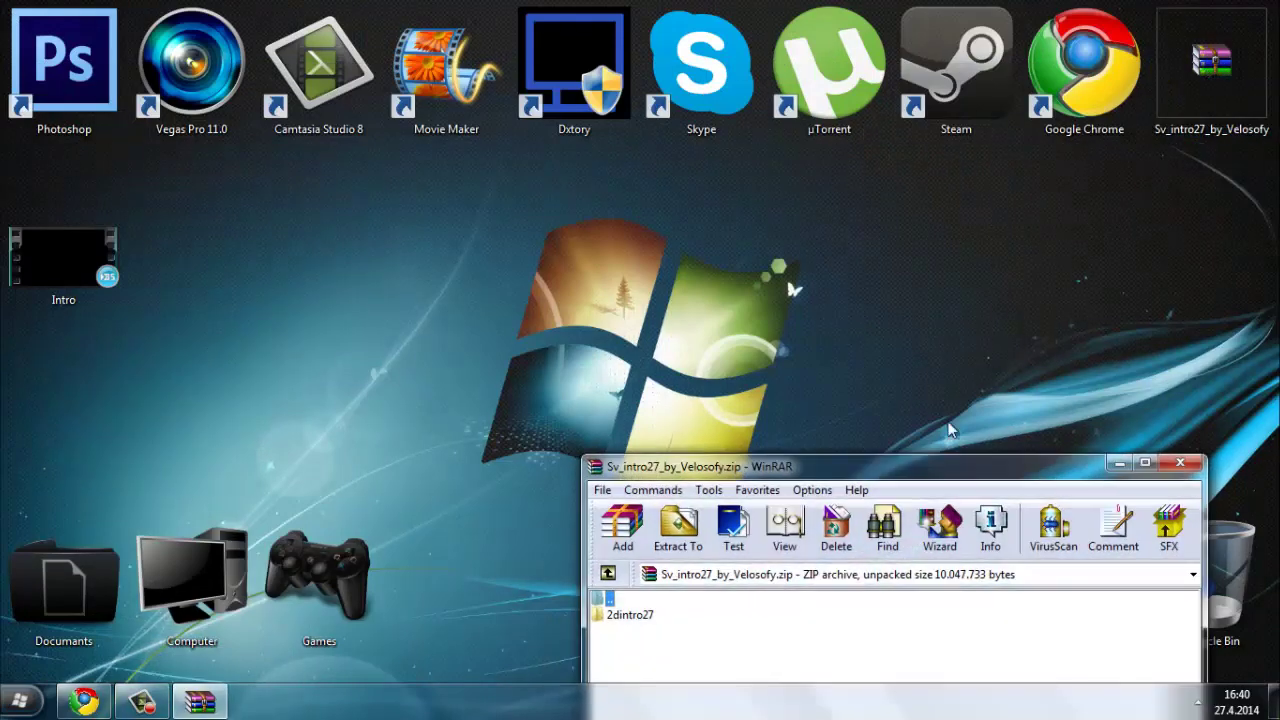
drag(645, 620, 956, 240)
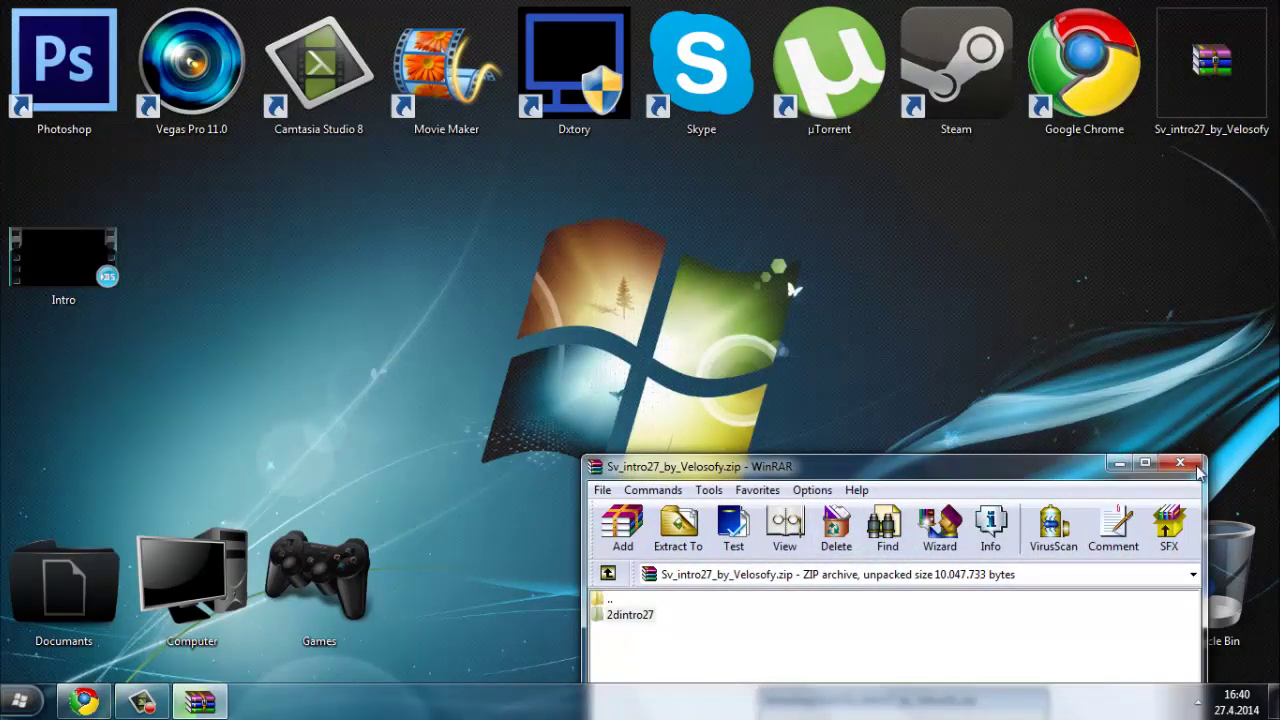
click(1180, 464)
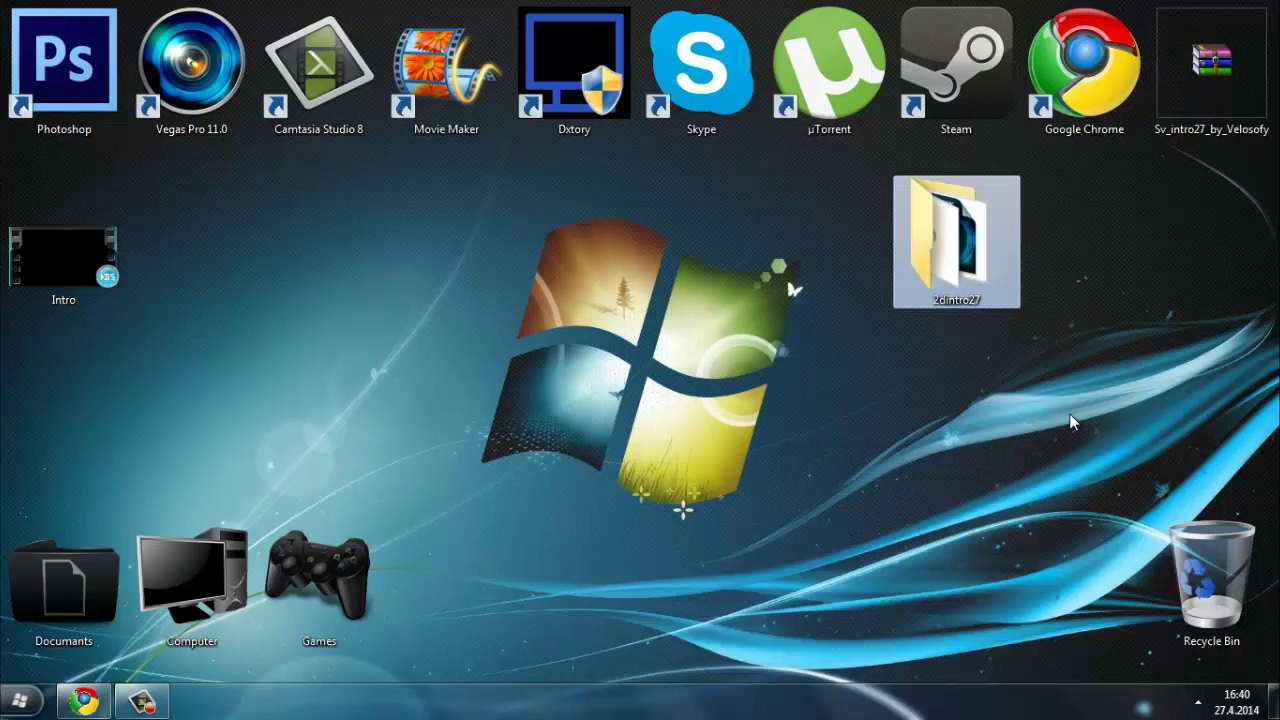
Open the OpenThis project from the 2dintro27 folder in Vegas Pro 11, close the folder window, and maximize the editor.
double_click(956, 245)
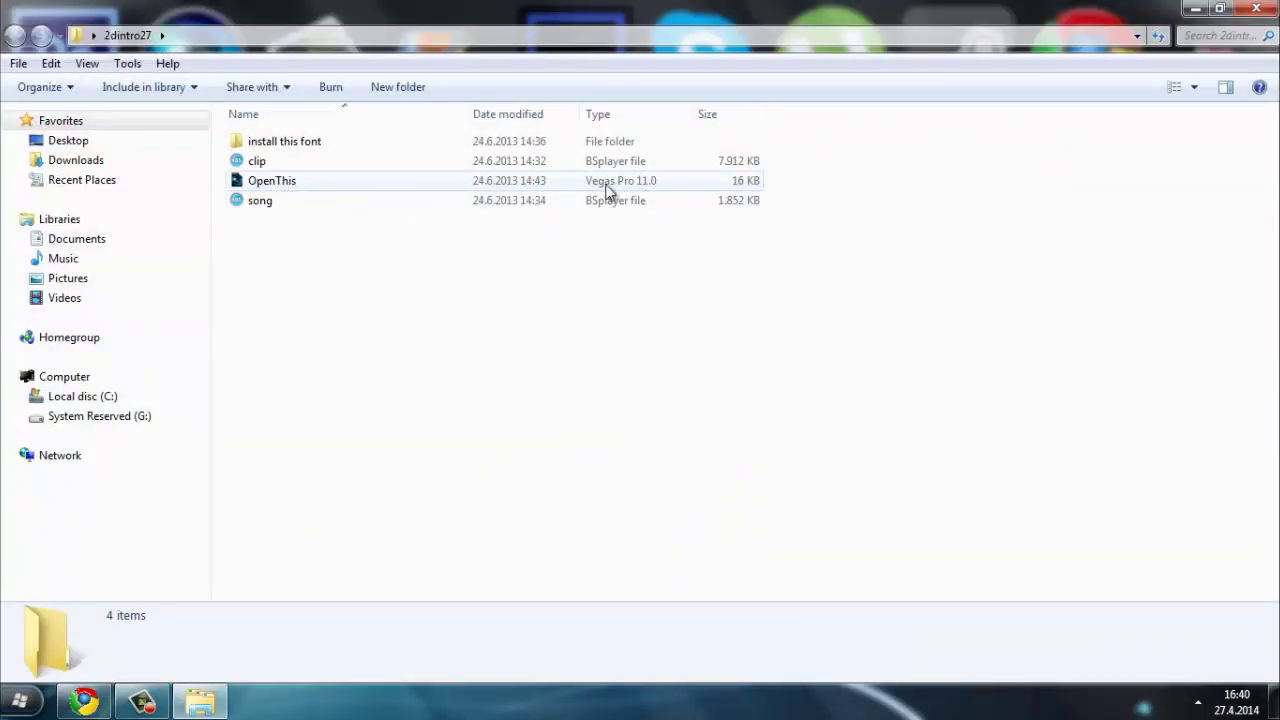
double_click(276, 183)
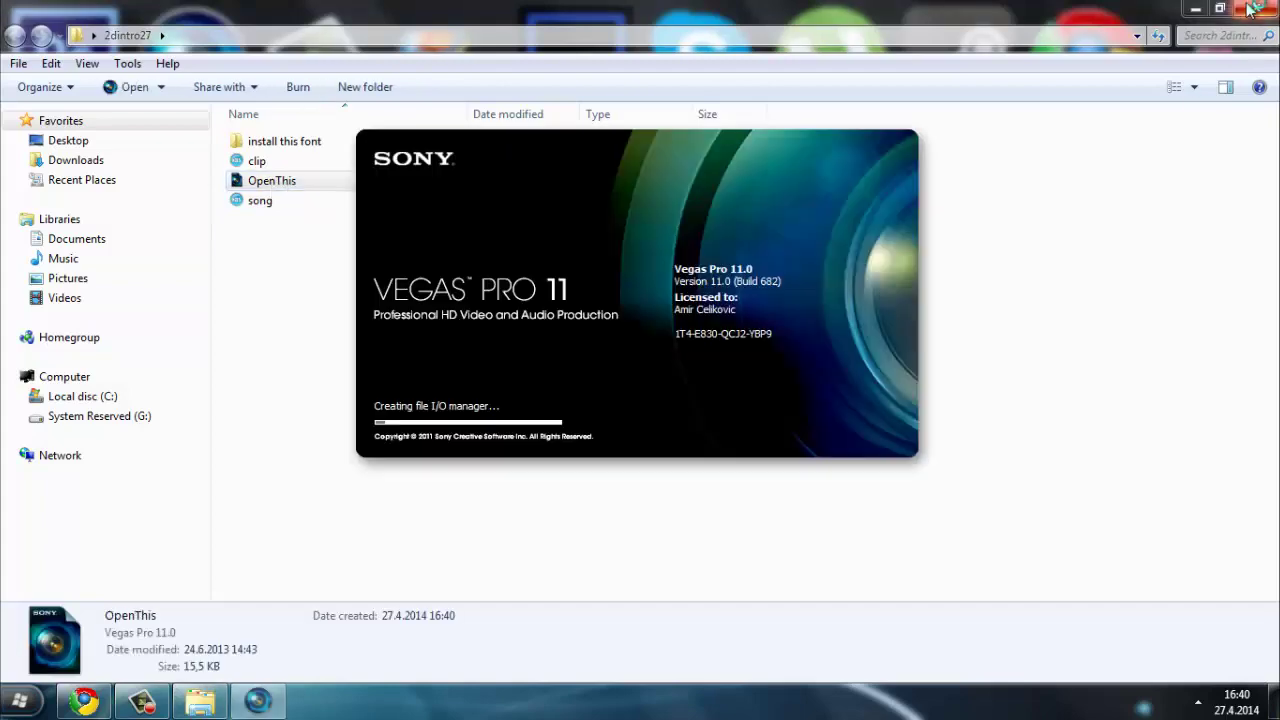
click(1268, 9)
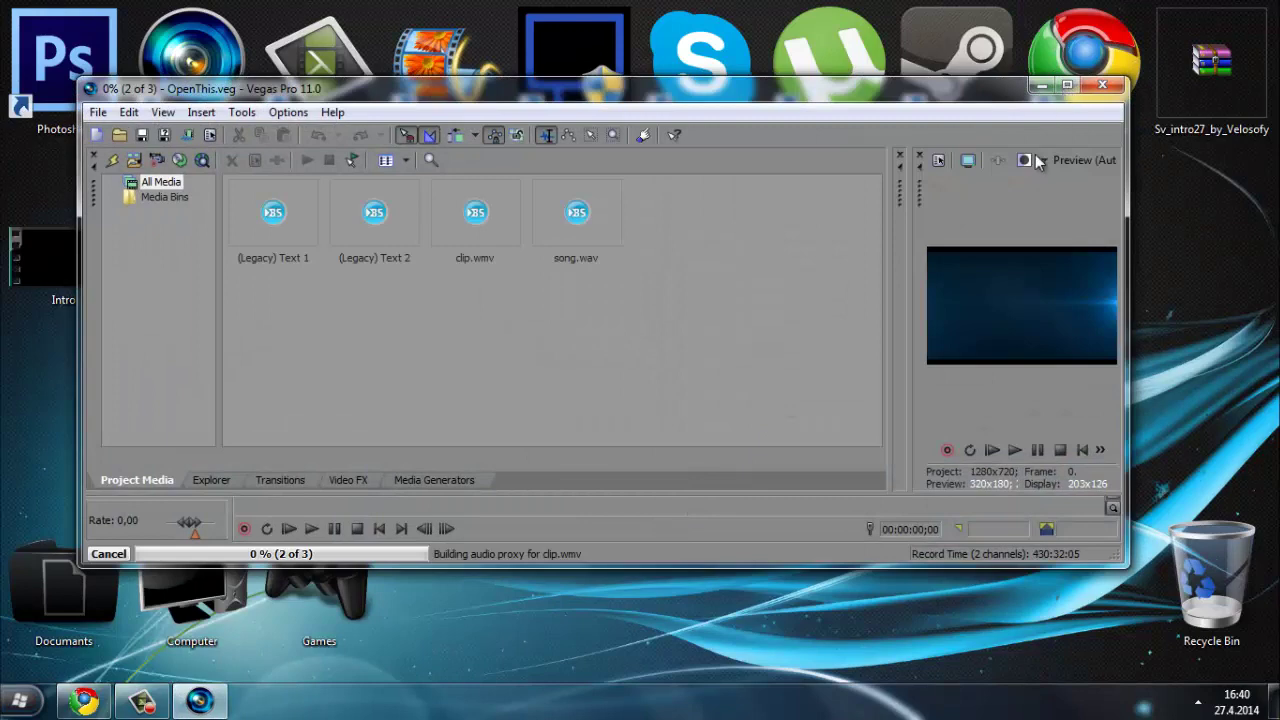
click(1068, 85)
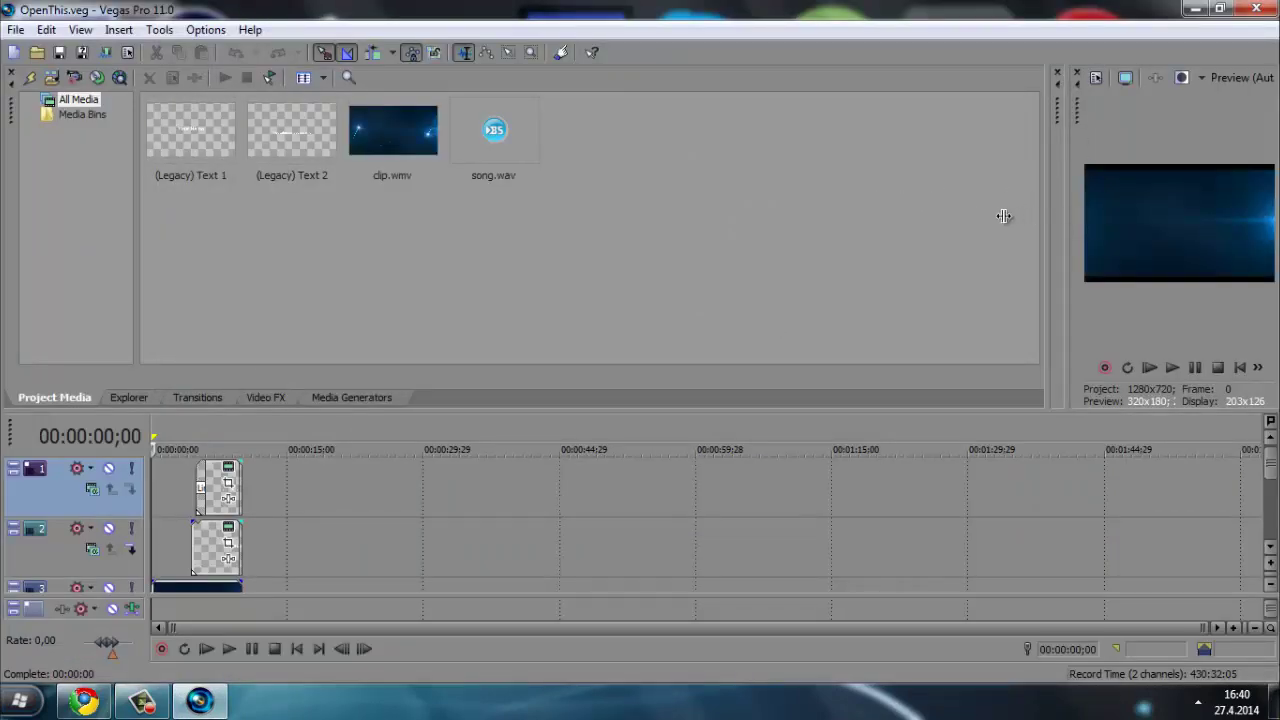
Enlarge the video preview pane and play the project until the name and channel texts show, pausing there.
click(1040, 243)
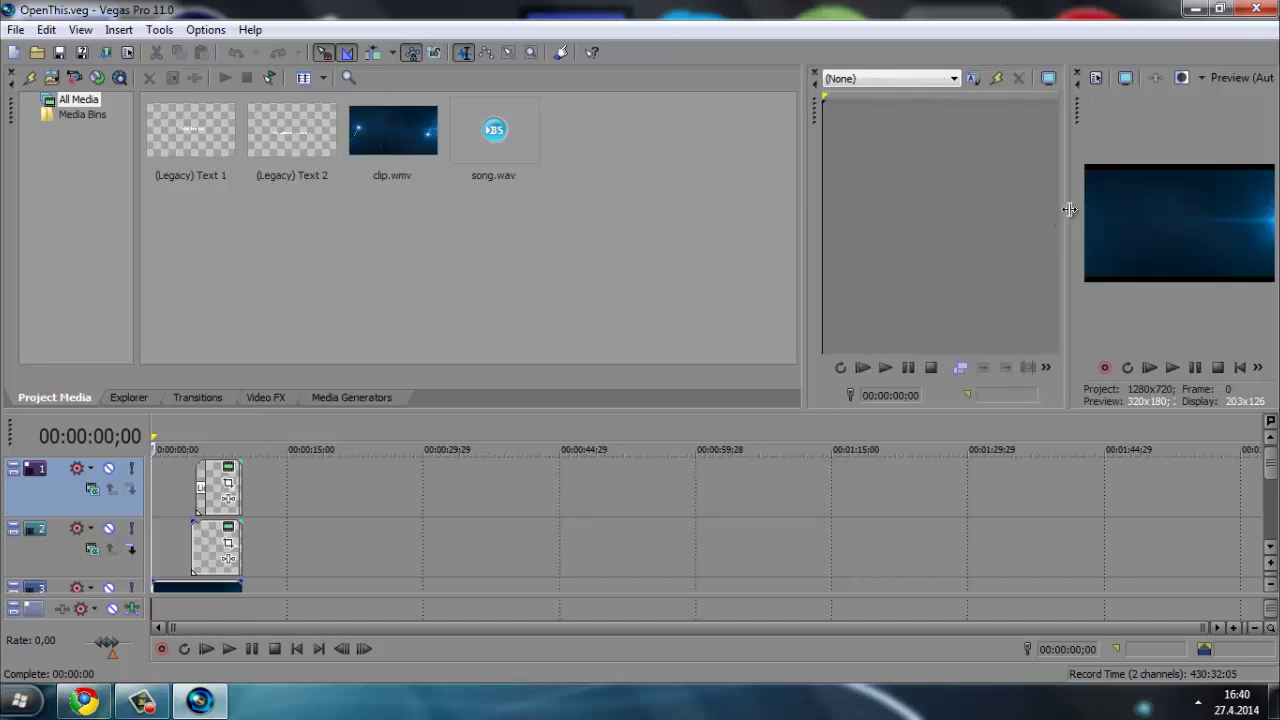
drag(1069, 209, 644, 231)
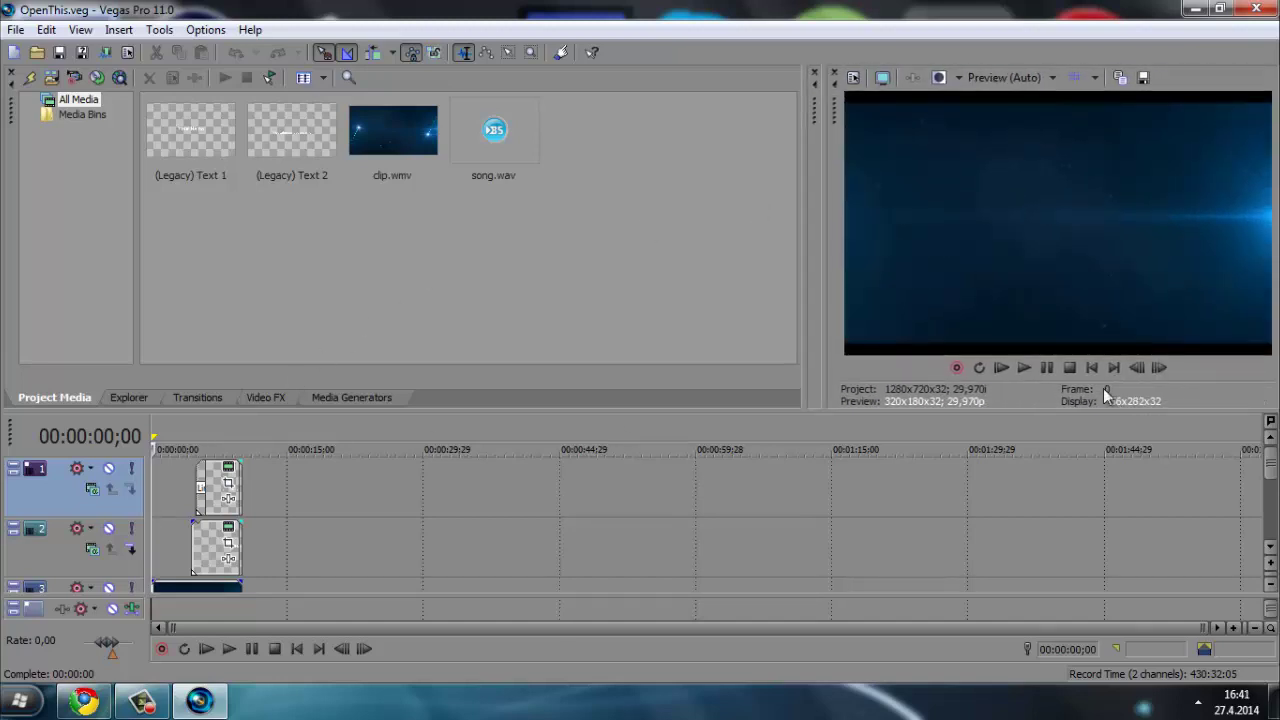
click(1024, 368)
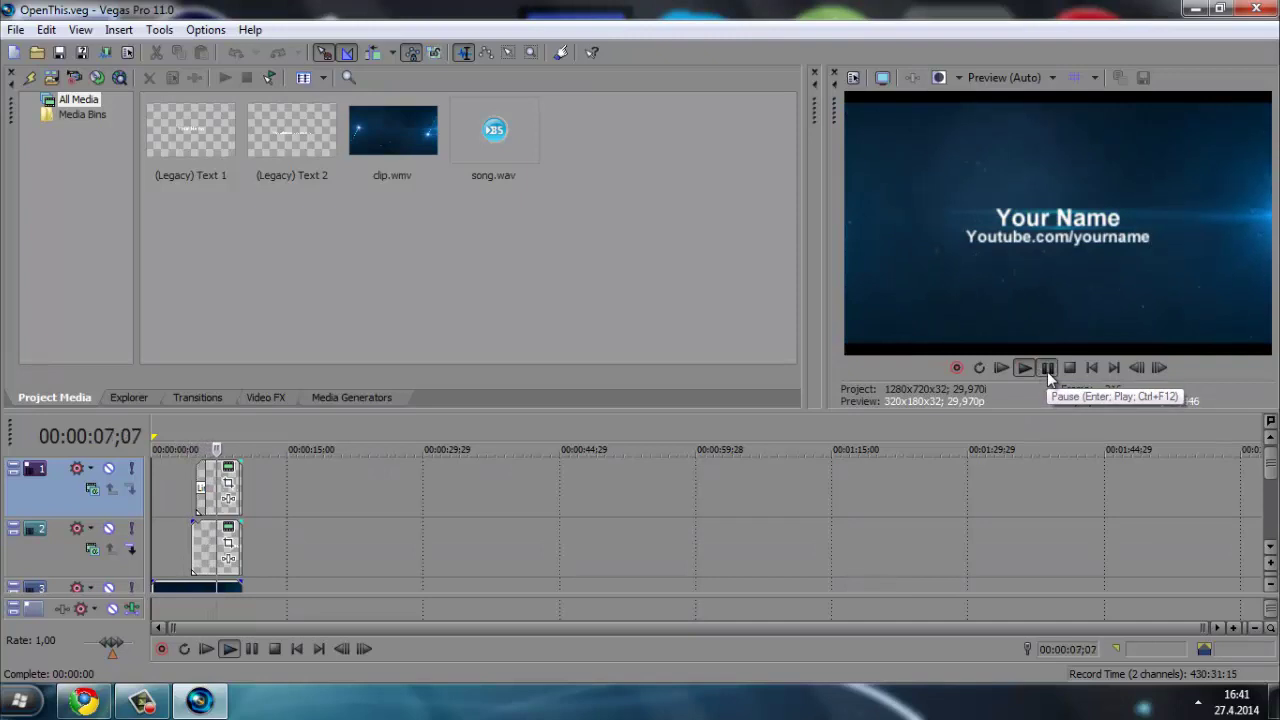
click(1047, 368)
Open the generated text on track 1 for editing and replace "yourname" in the YouTube address with the channel's username.
right_click(215, 506)
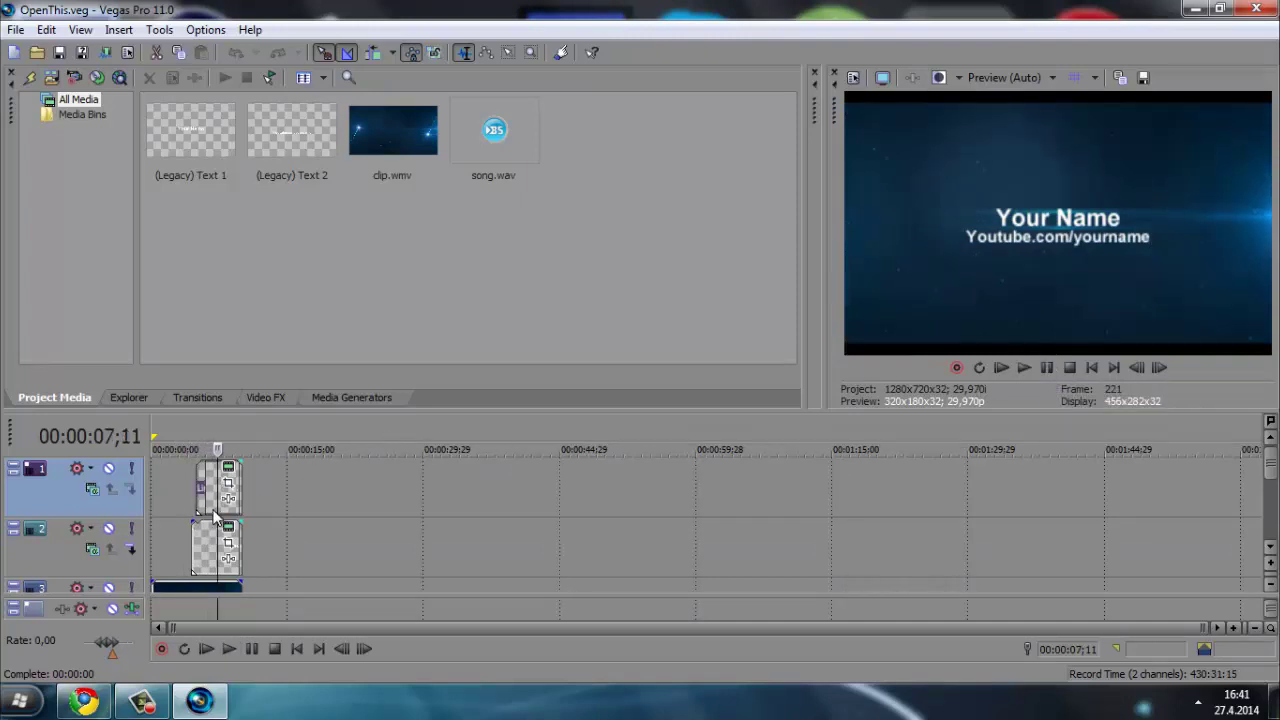
click(320, 94)
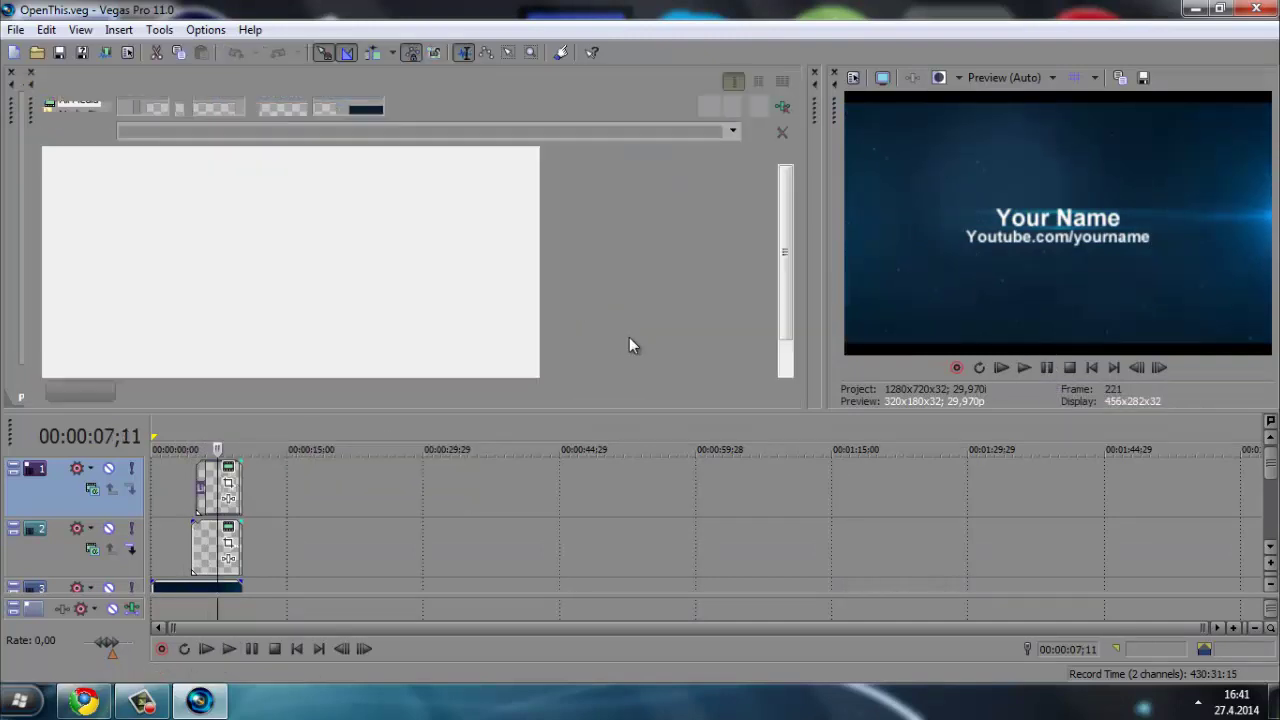
right_click(212, 492)
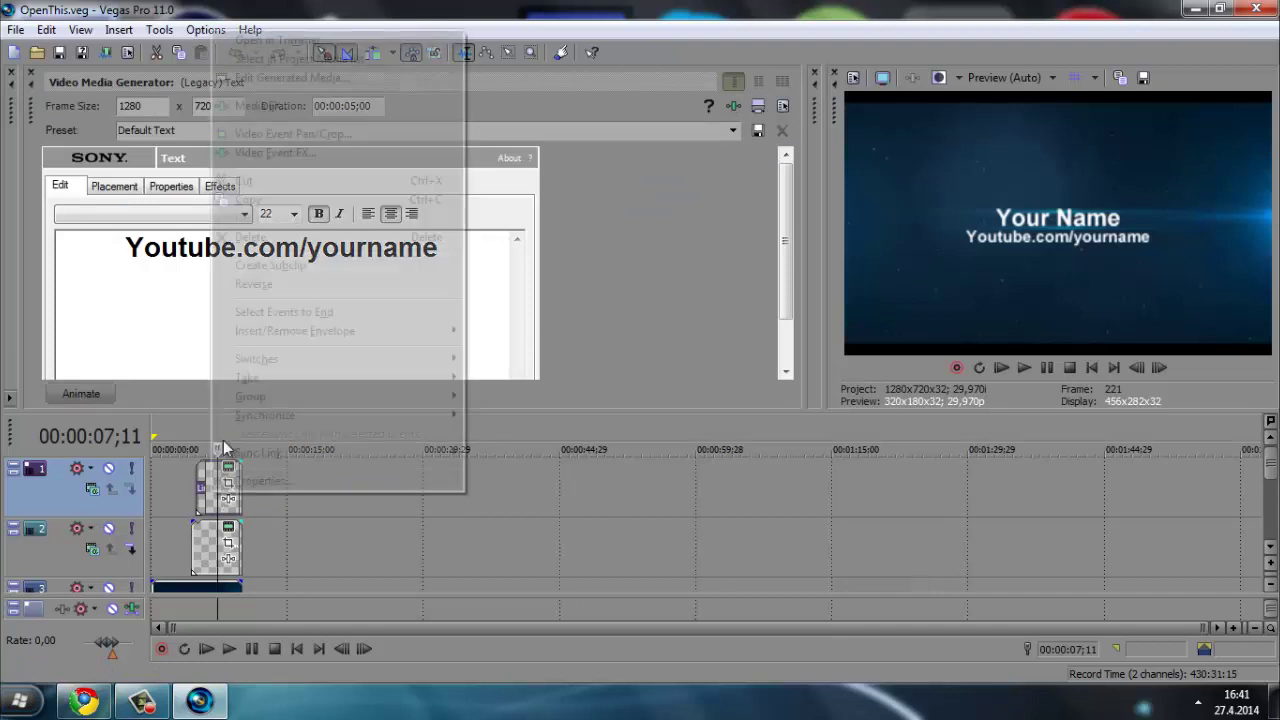
click(262, 88)
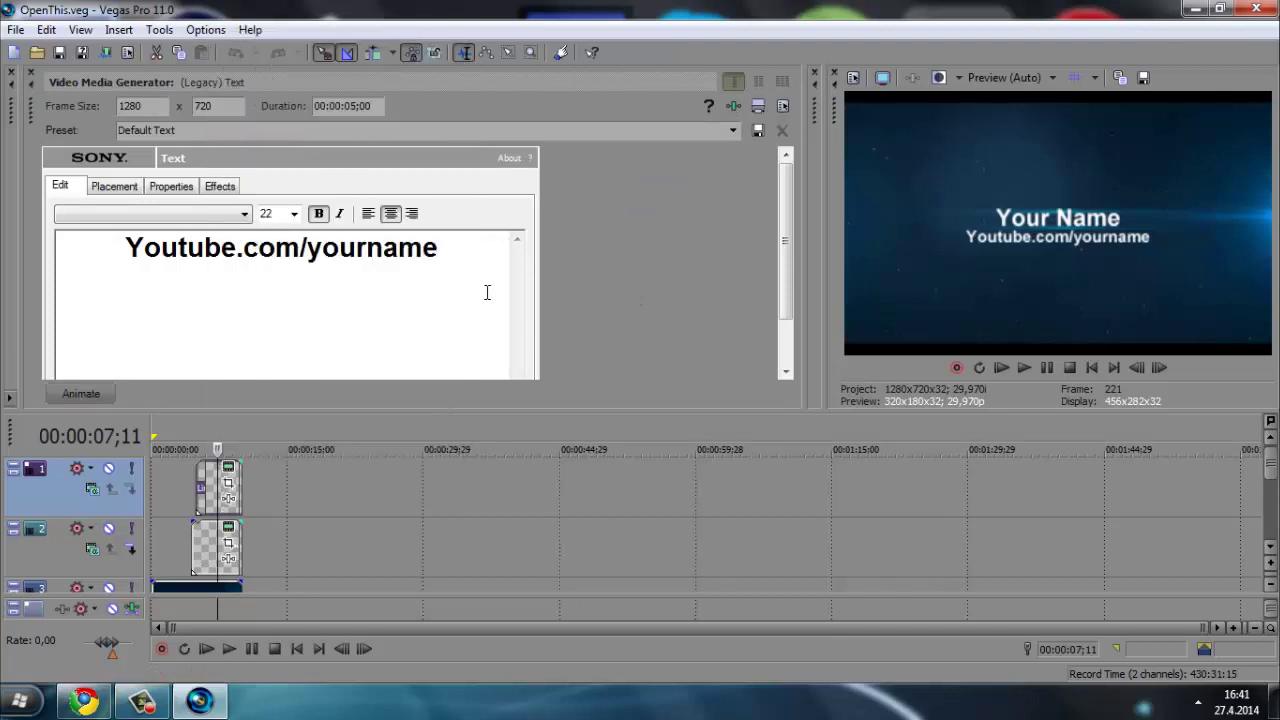
drag(477, 255, 312, 288)
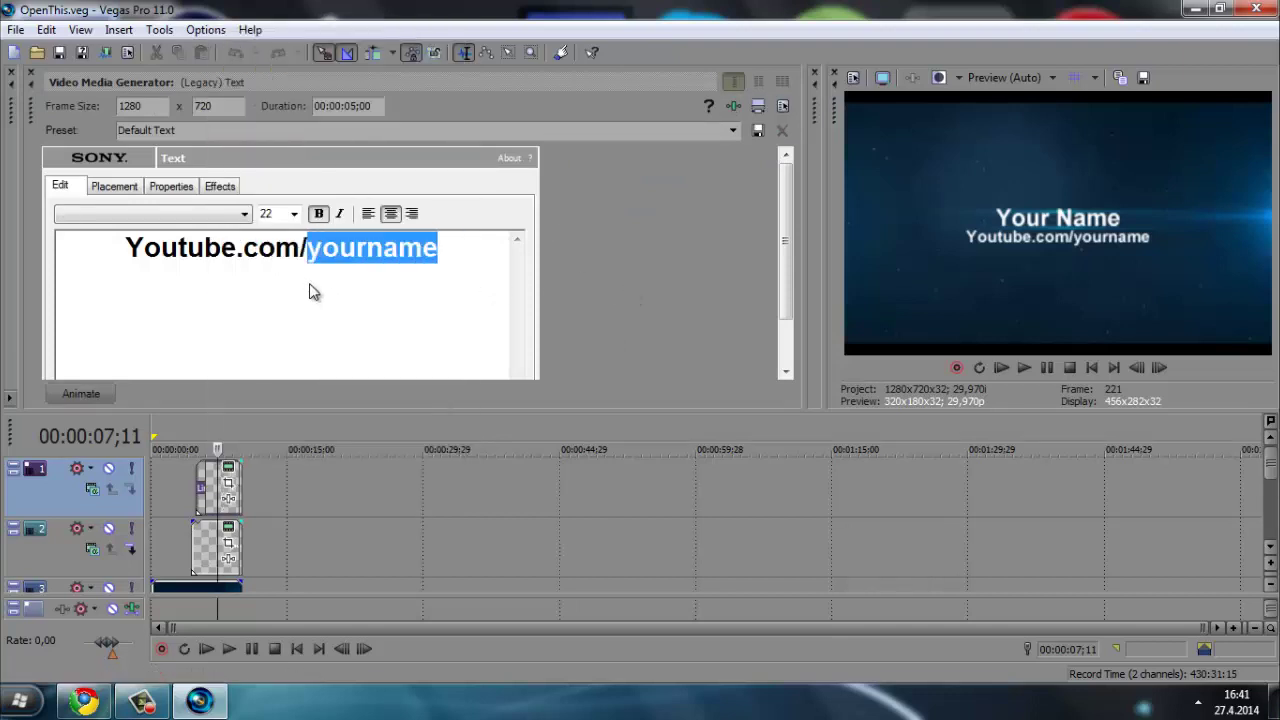
text(Amir)
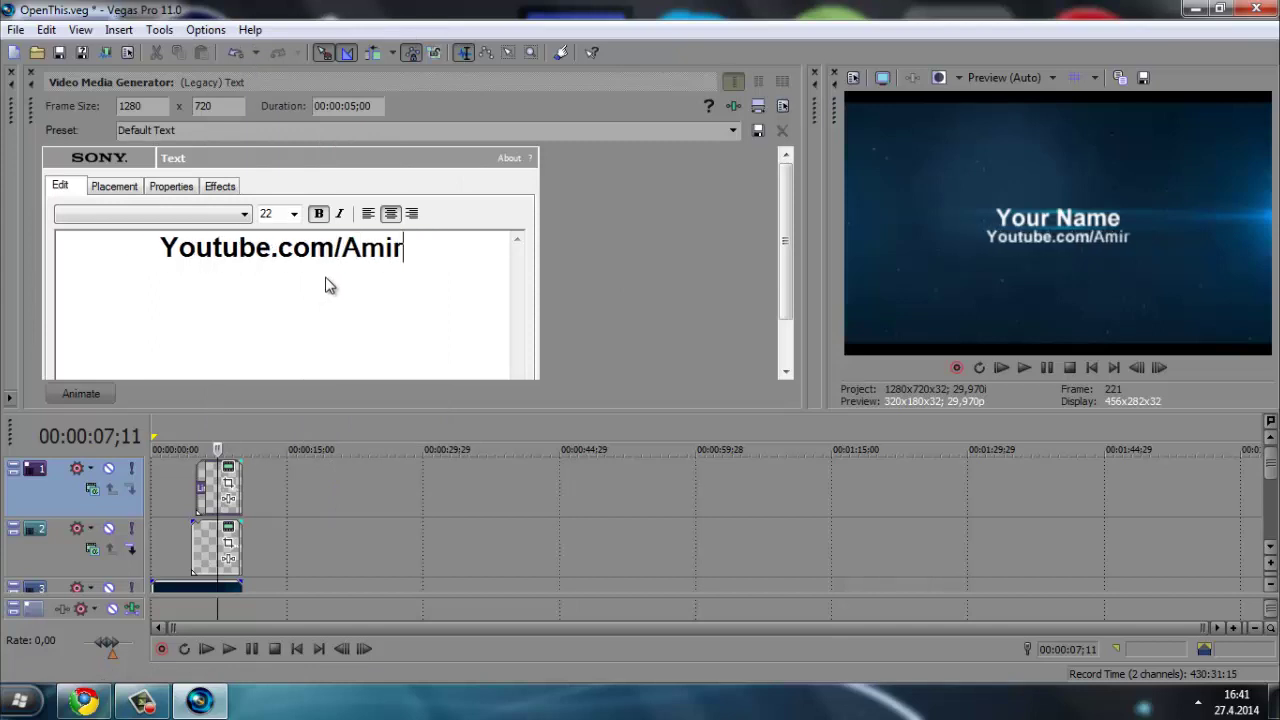
text(Amco)
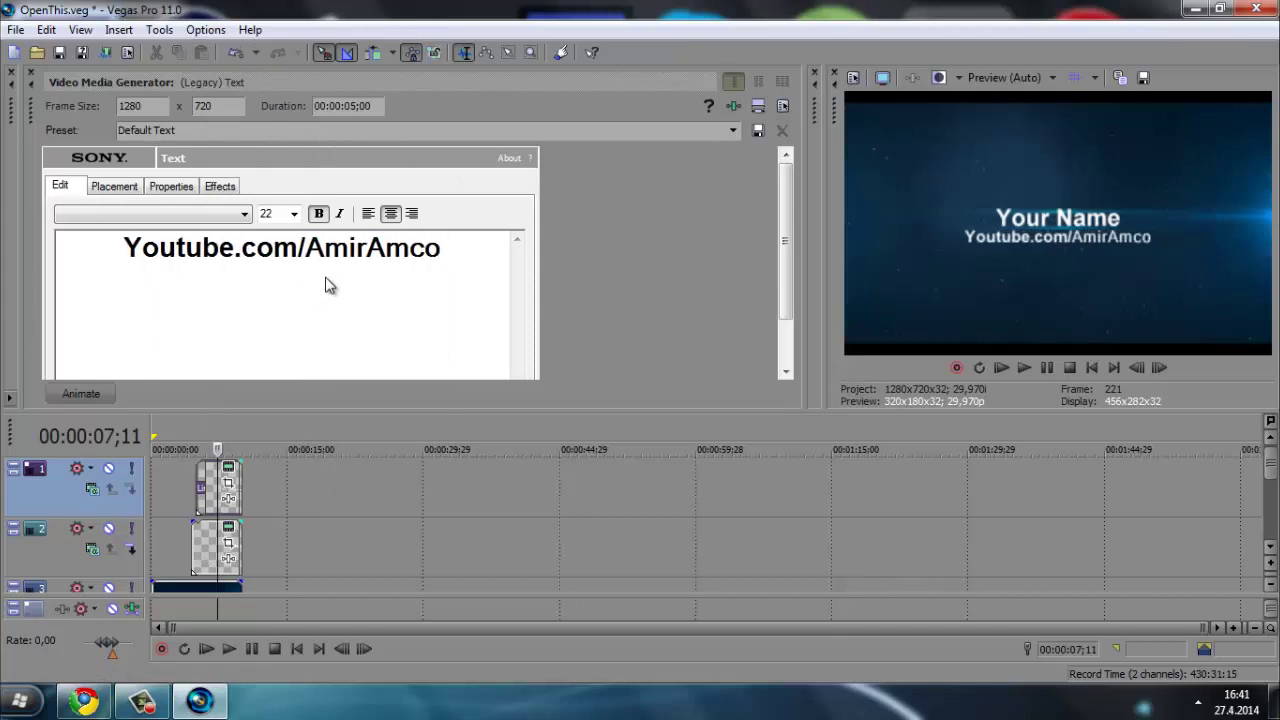
text(55)
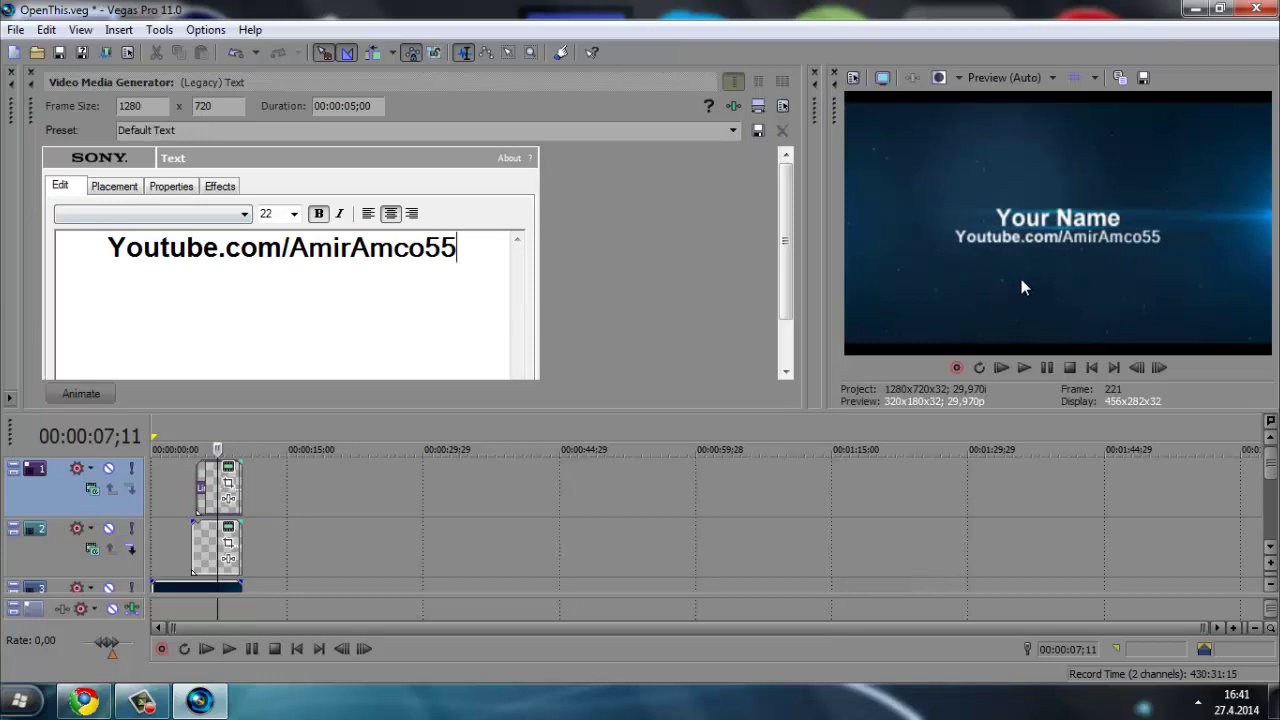
Apply the Masque font to the whole YouTube address text.
key(ctrl+a)
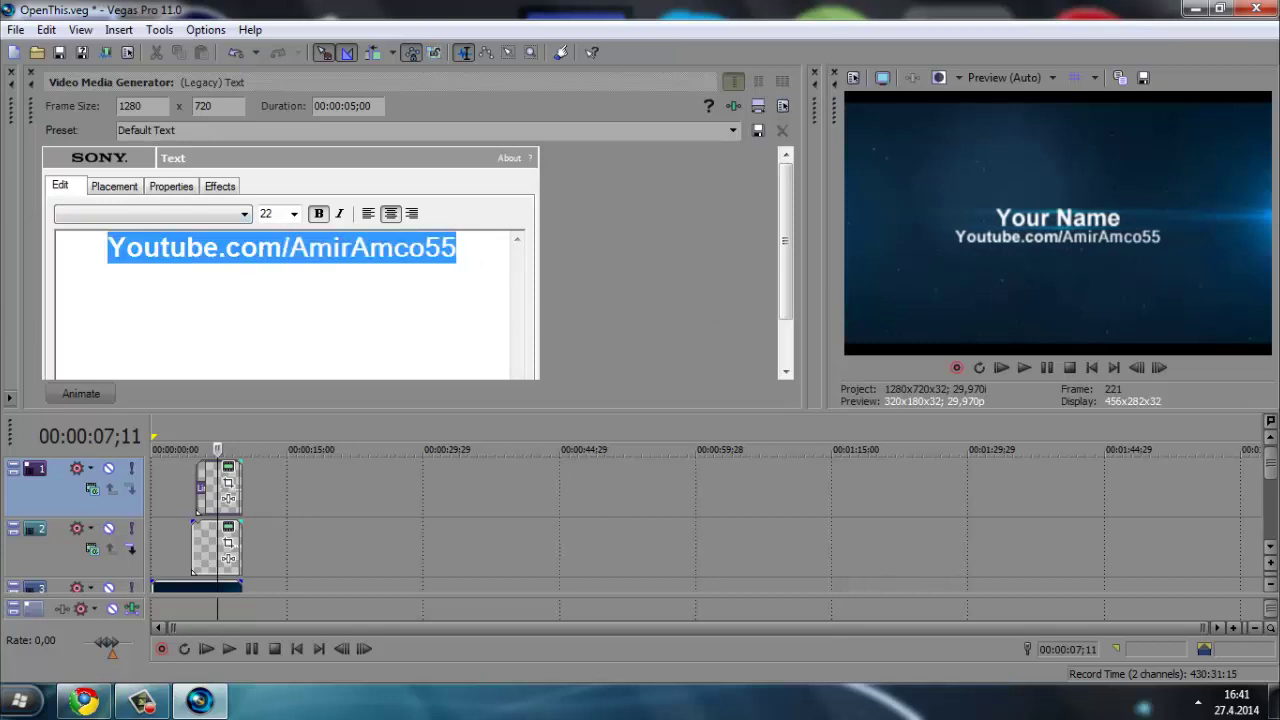
click(110, 215)
text(mas)
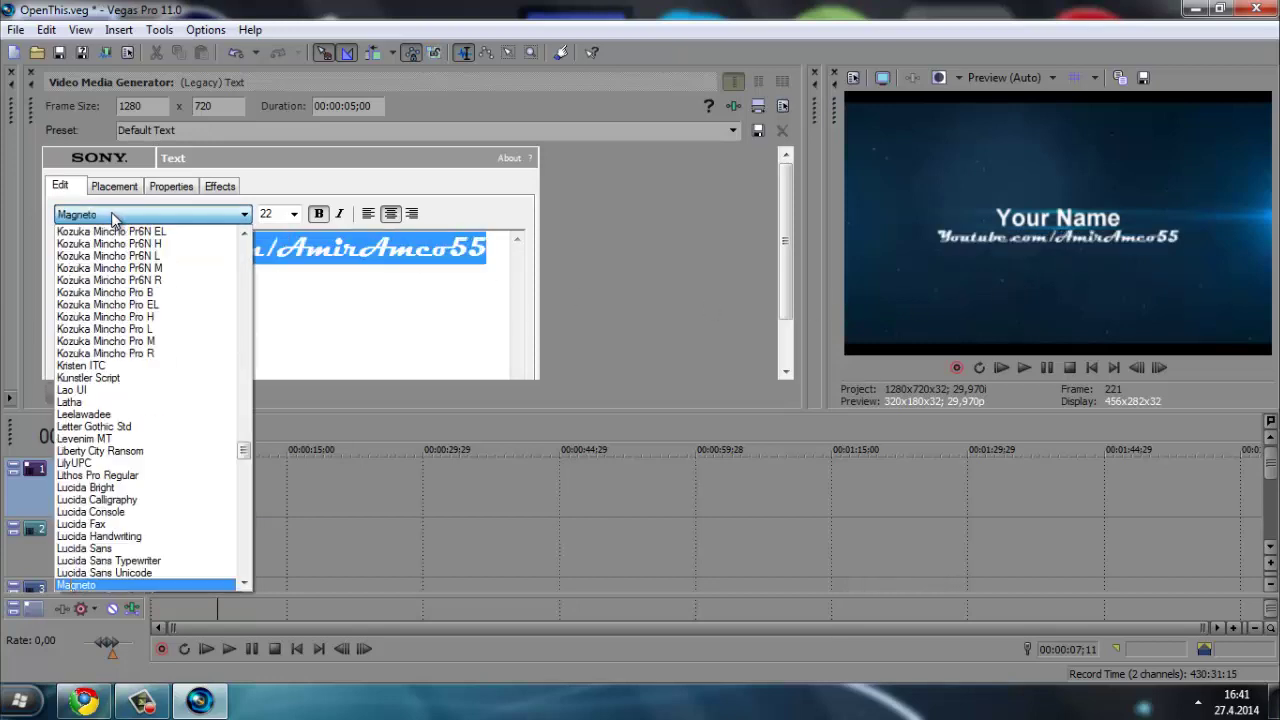
click(329, 303)
click(476, 252)
drag(476, 250, 512, 256)
click(483, 286)
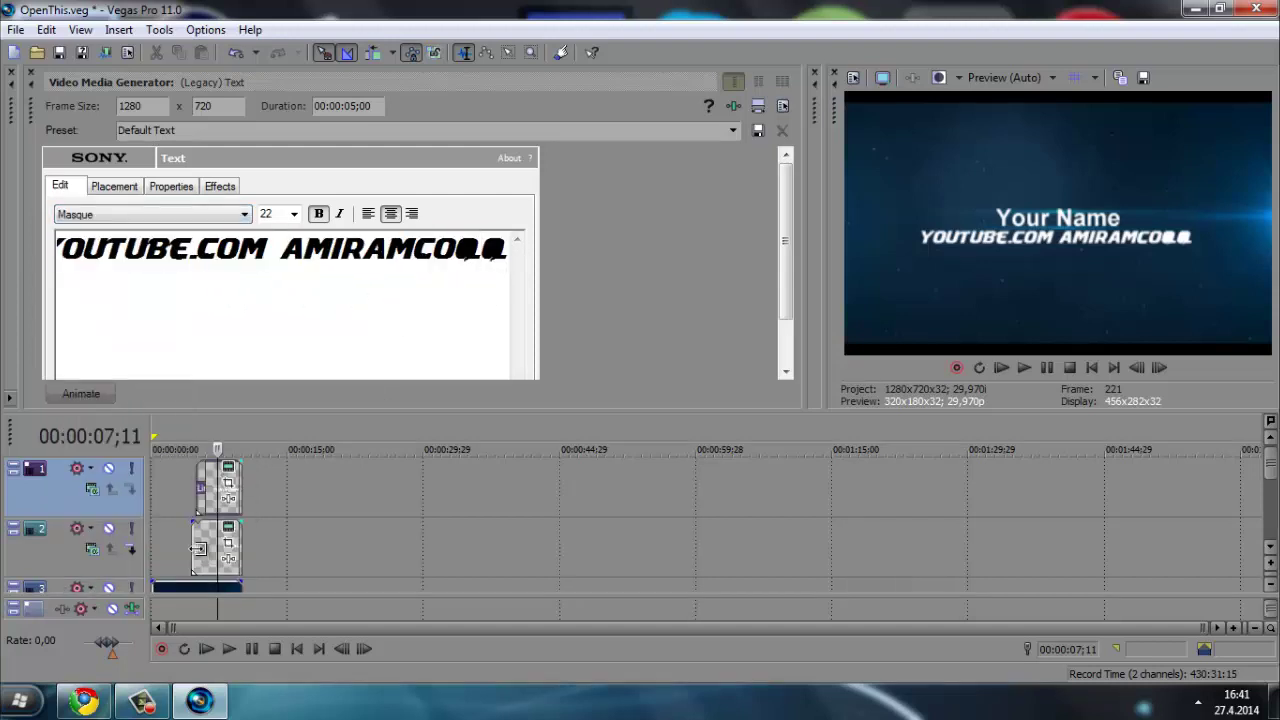
Open the generated text on track 2 for editing and replace "Your Name" with the channel owner's full name.
right_click(207, 548)
click(288, 132)
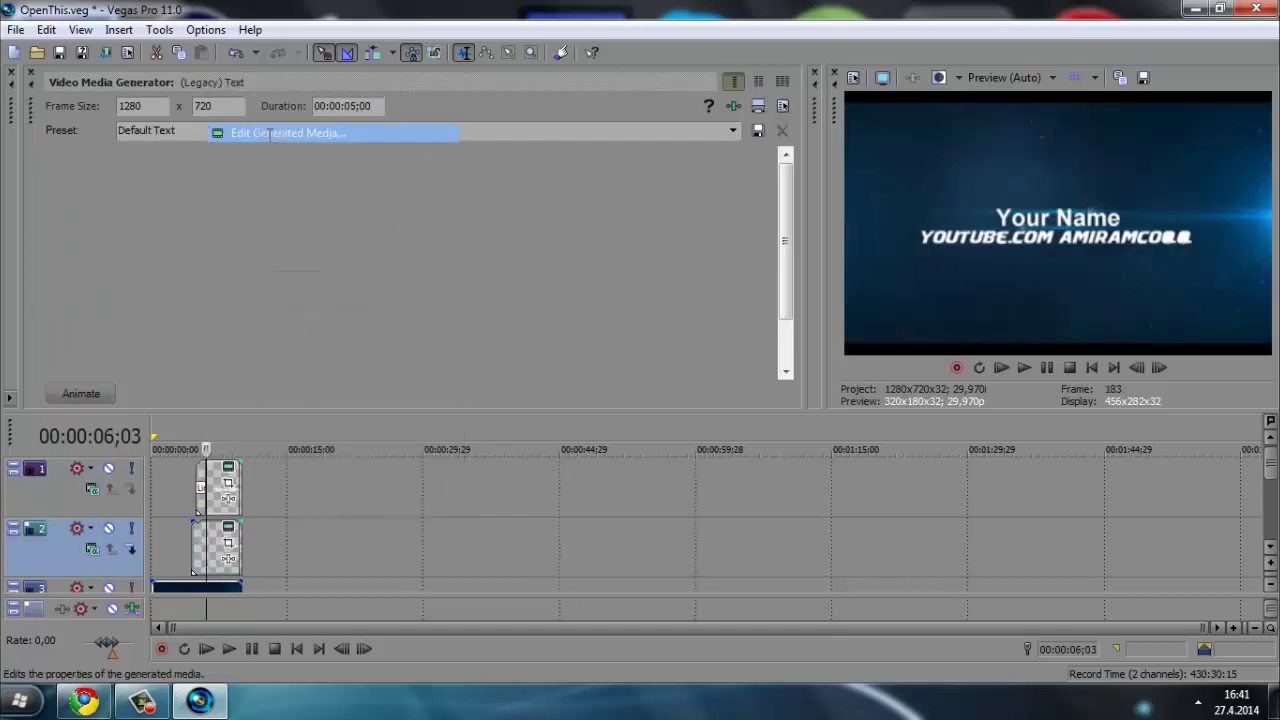
drag(430, 266, 27, 260)
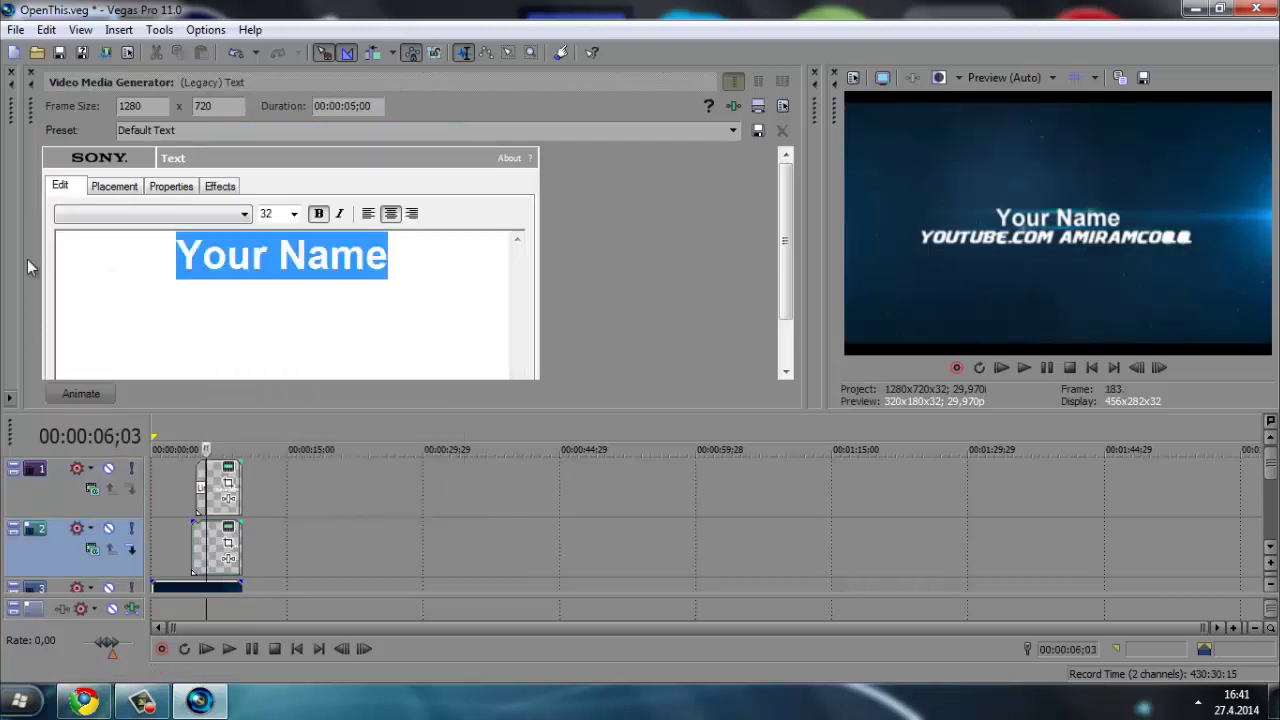
text(Amir Celikovic)
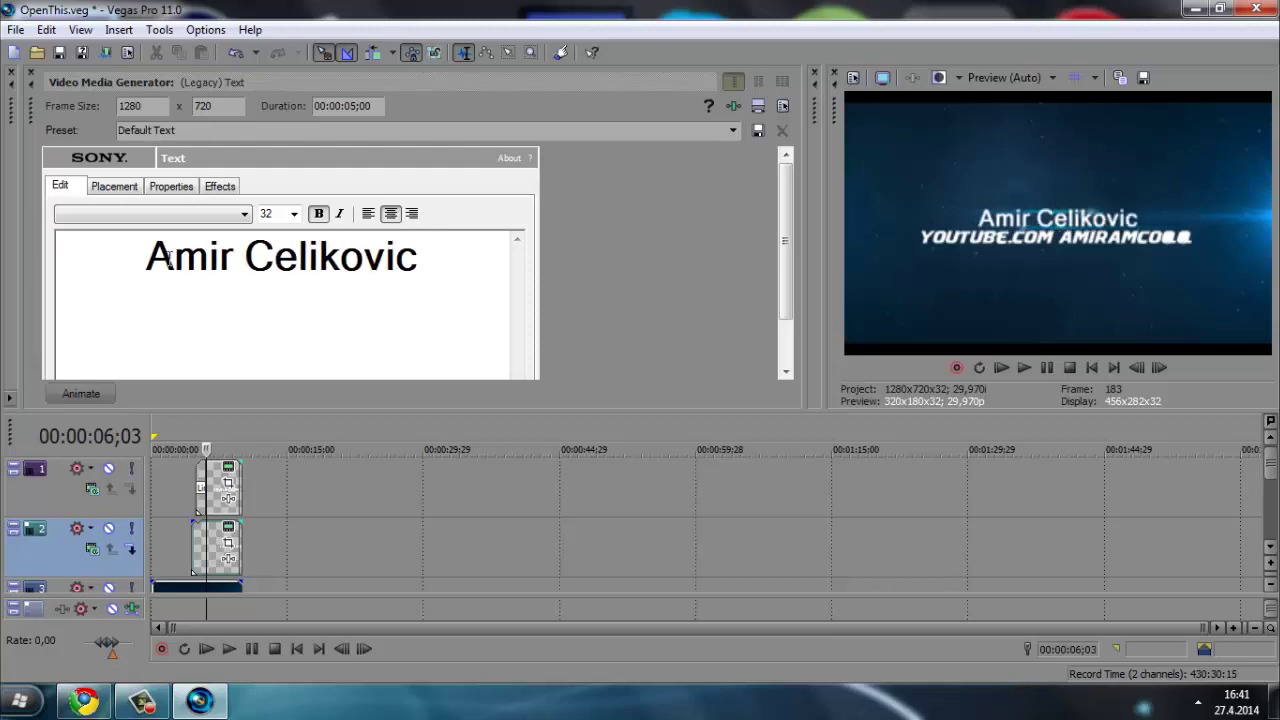
Apply the Masque font to the whole name text on track 2.
key(ctrl+a)
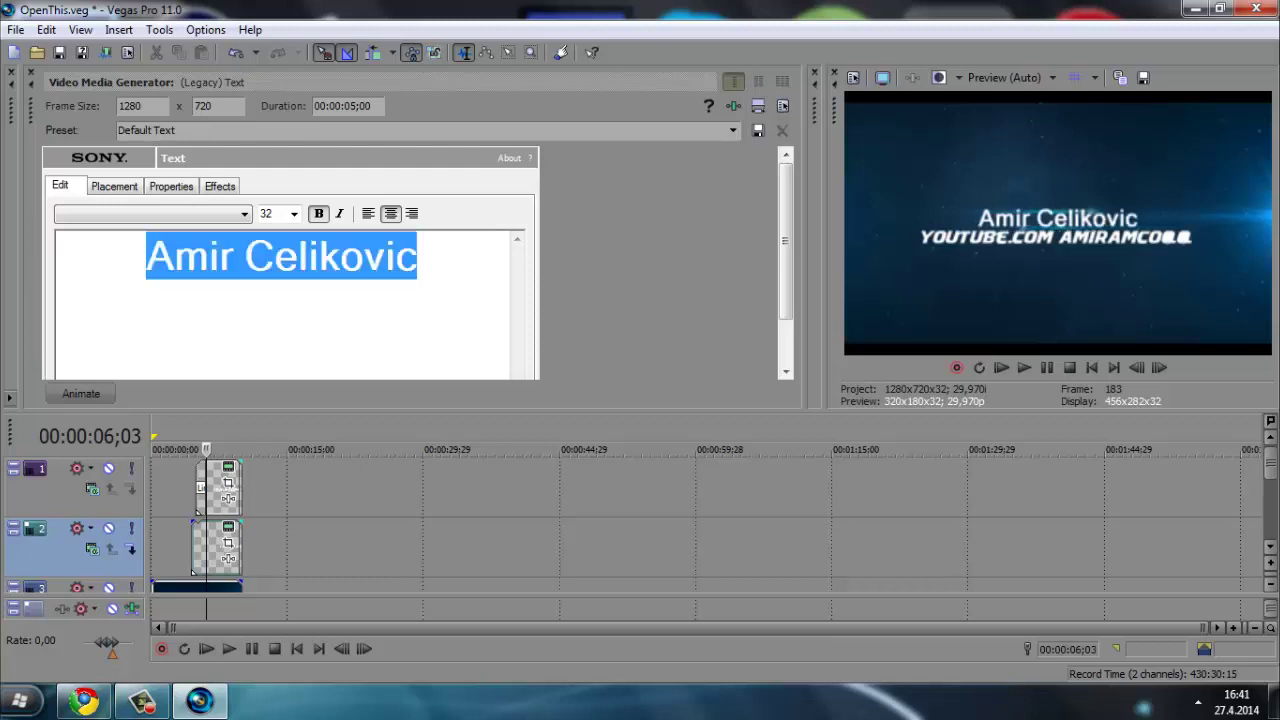
click(229, 214)
text(mas)
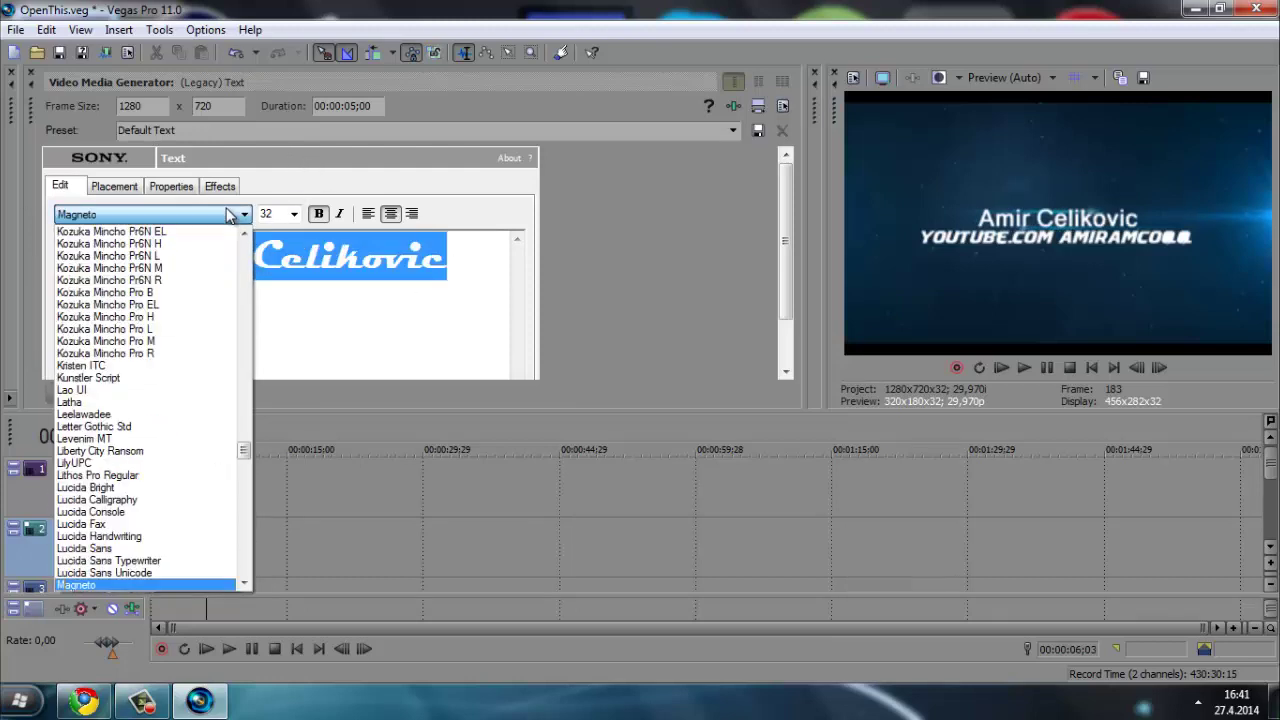
key(Return)
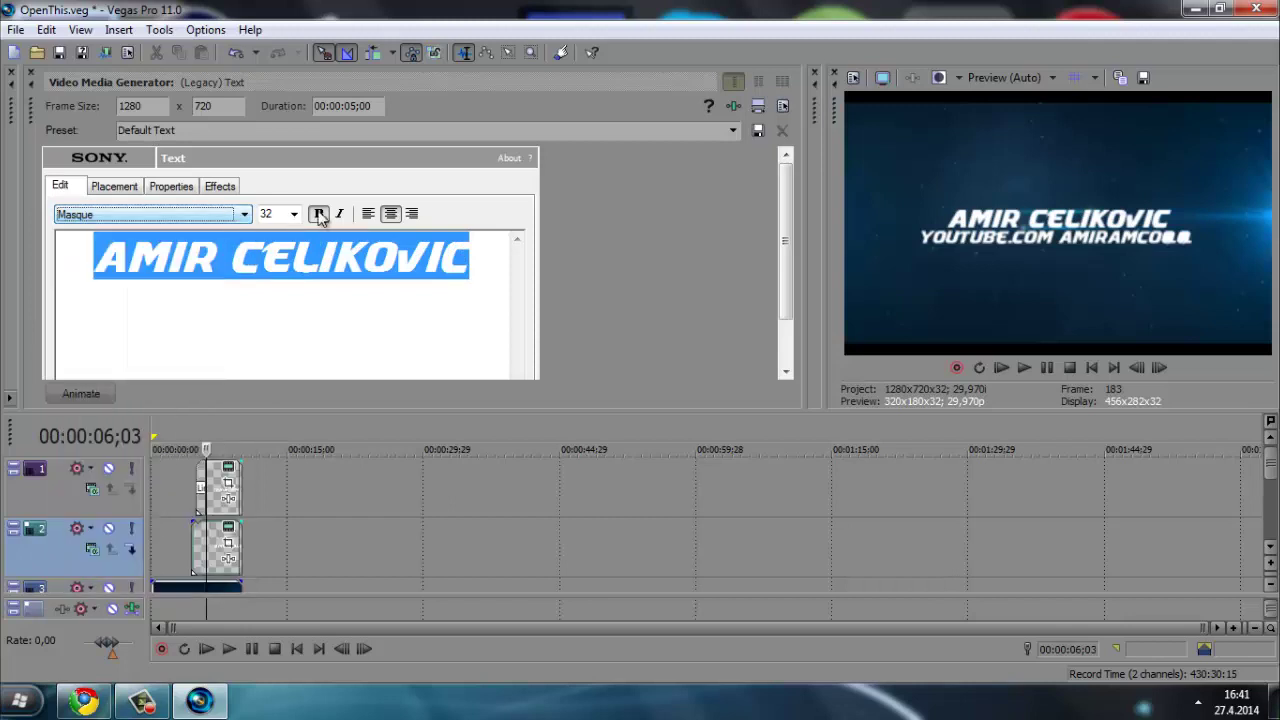
click(470, 307)
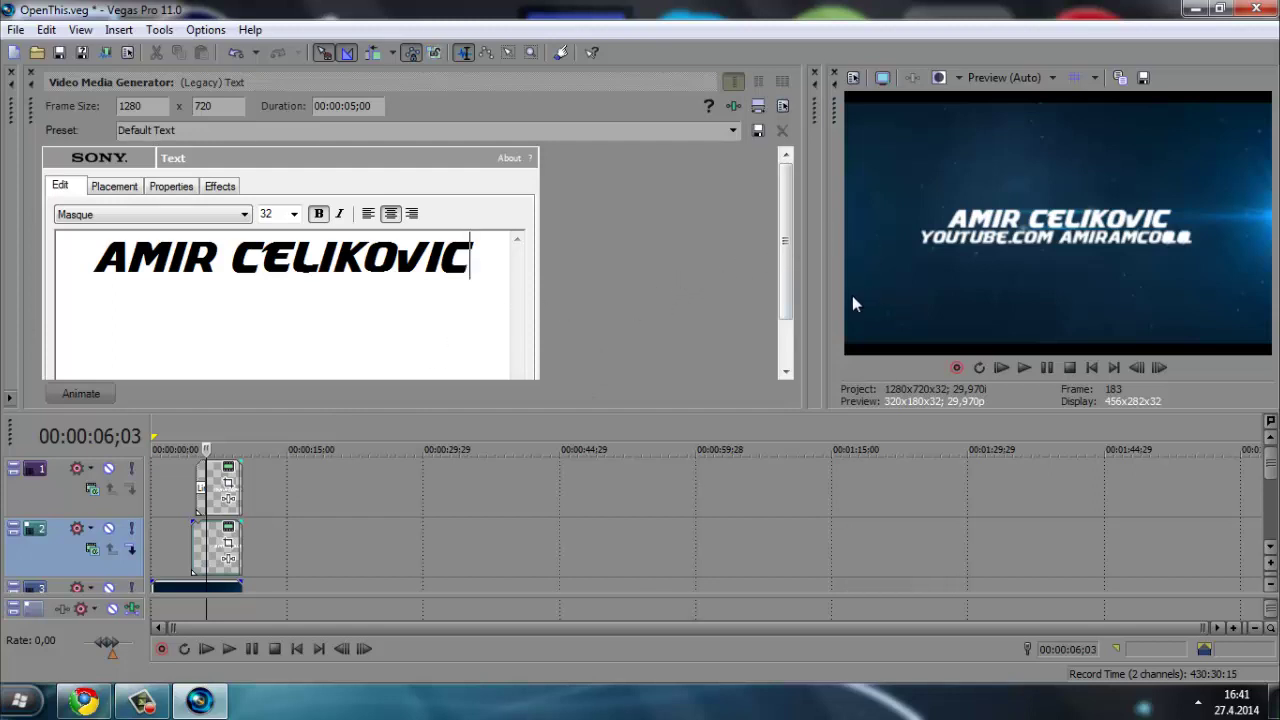
Render the project to the desktop as Intro1 with the MainConcept Internet HD 720p MP4 template.
click(16, 29)
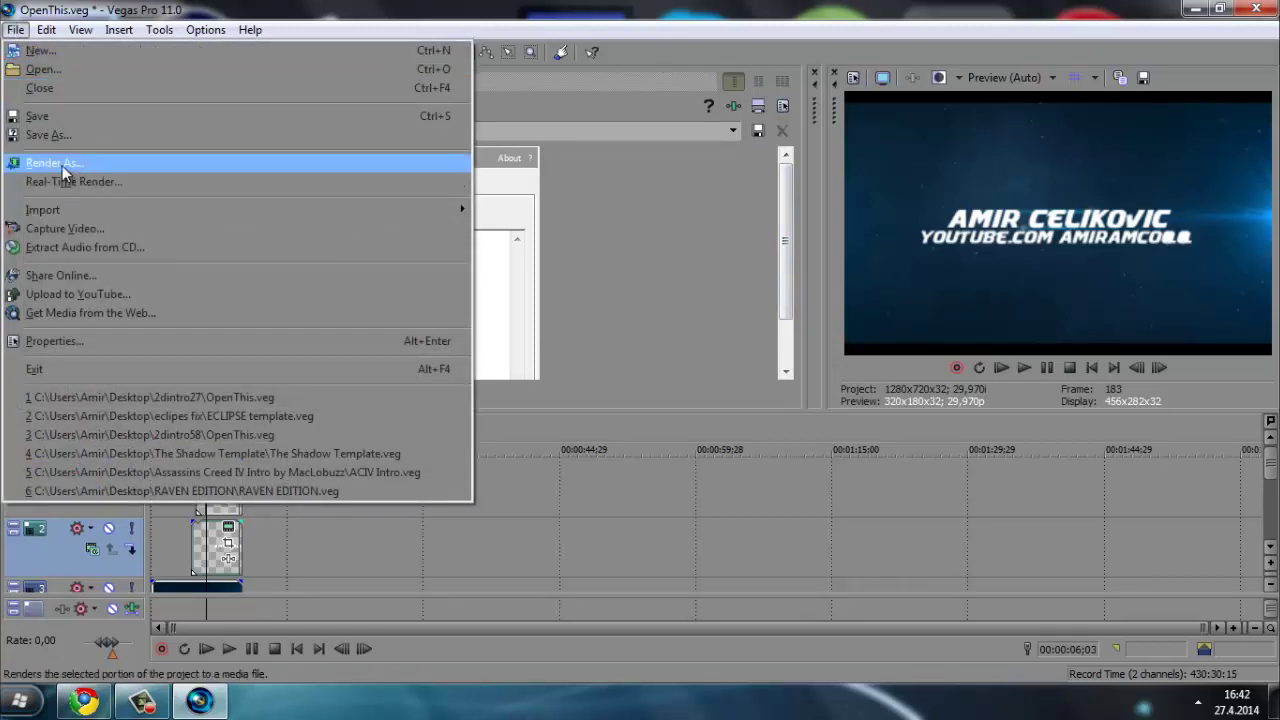
click(57, 164)
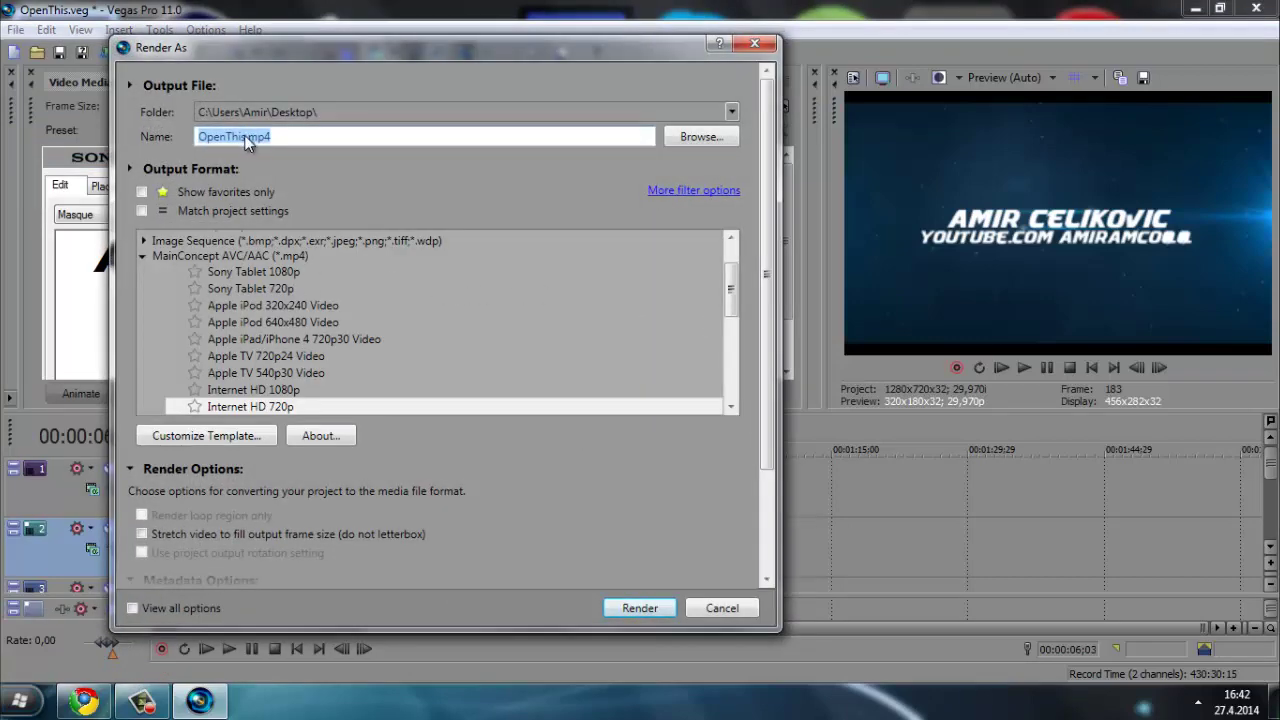
drag(247, 143, 200, 146)
text(Intro1)
click(638, 610)
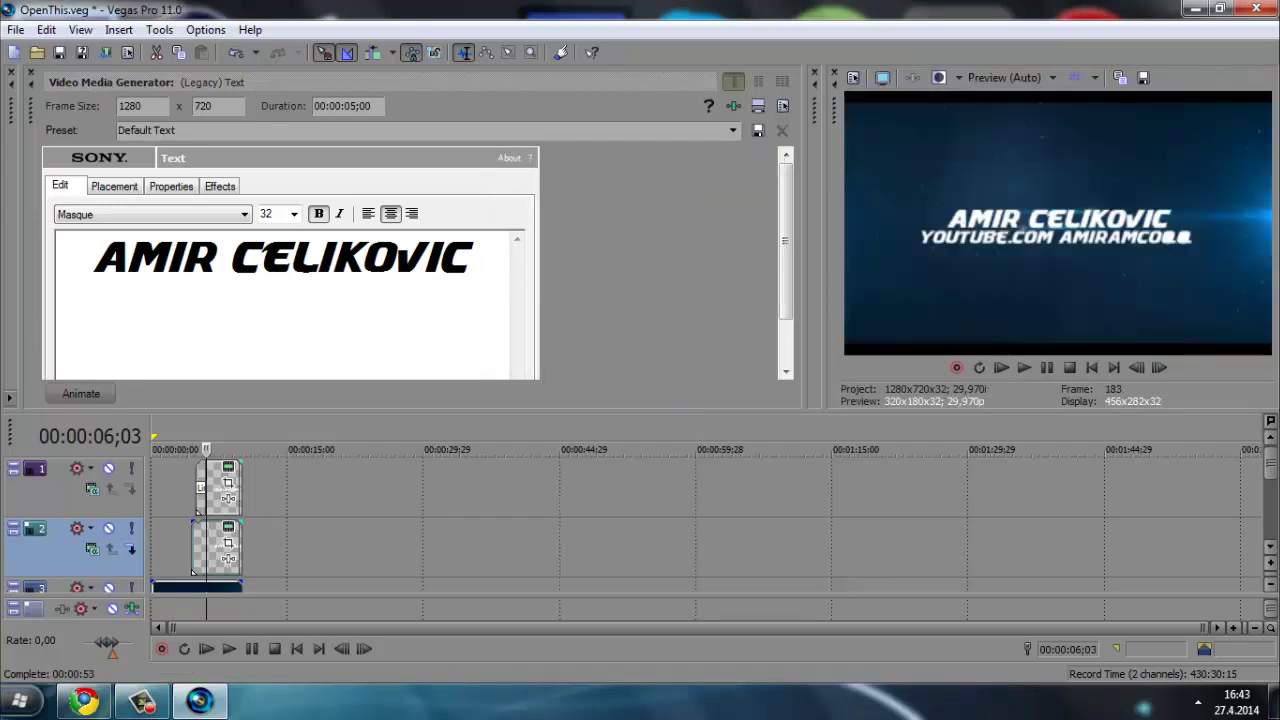
Minimize the editor, play the rendered Intro1 video from the desktop in BS.Player, and close the player.
click(1195, 10)
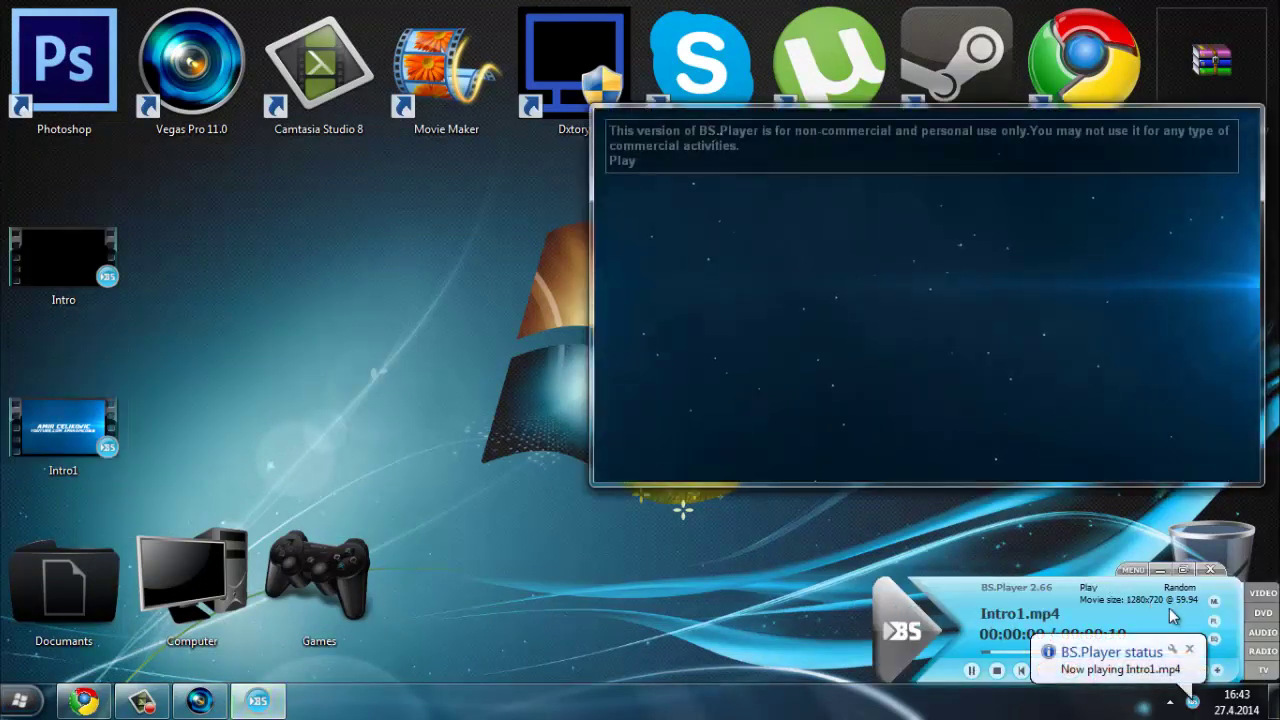
click(1190, 652)
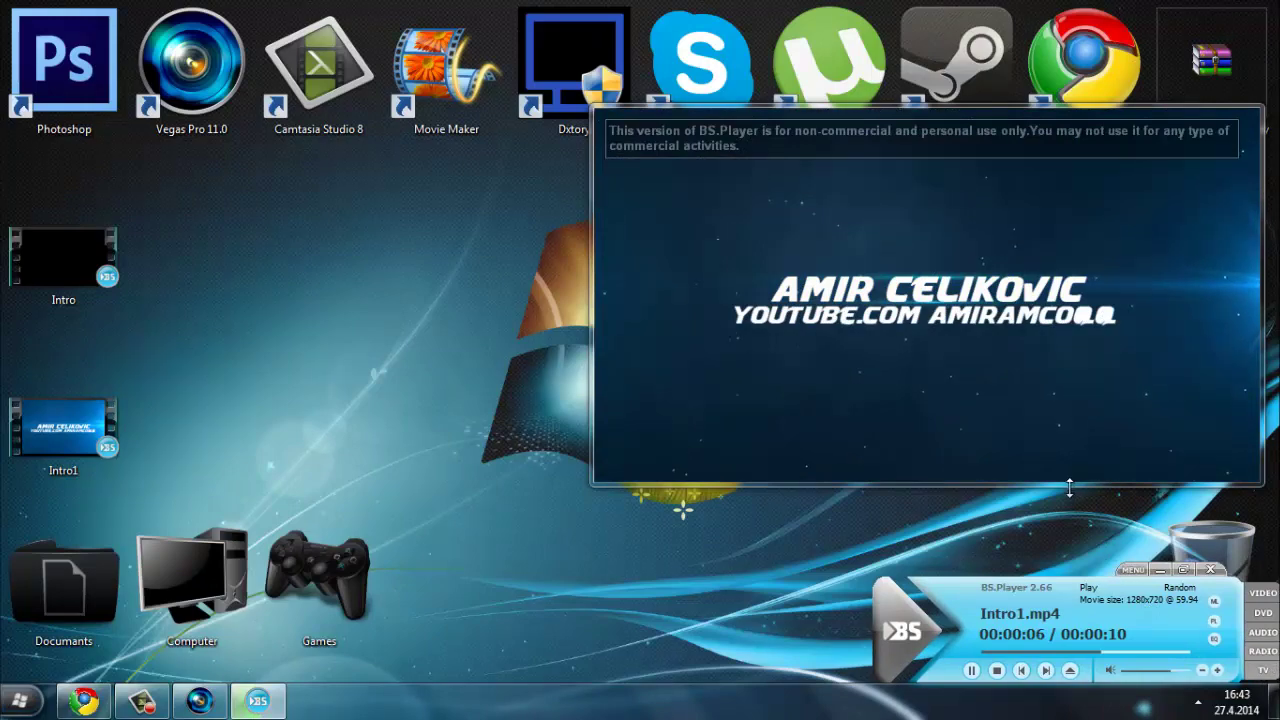
click(1210, 569)
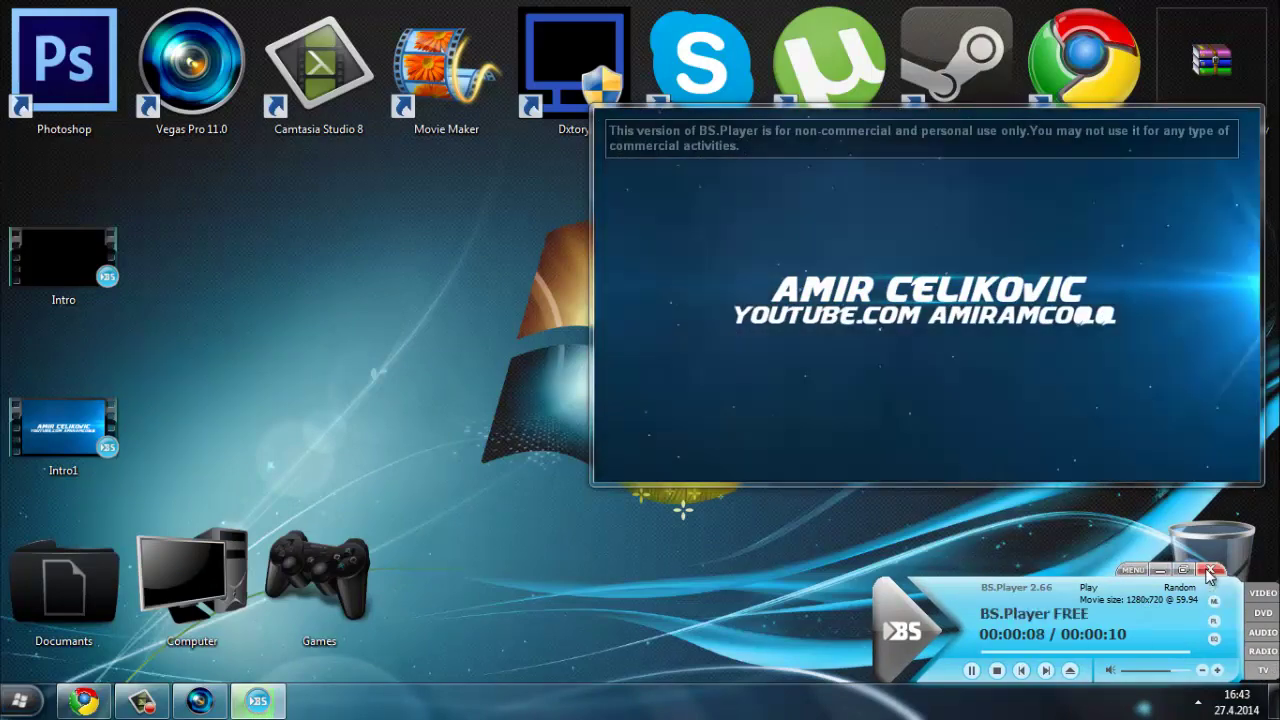